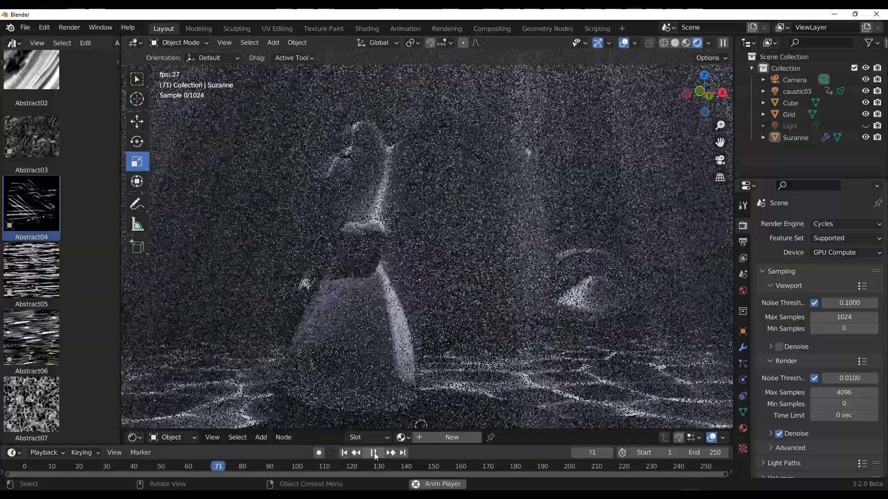
# - Stop the animation playback of the caustic light scene
pyautogui.click(374, 453)
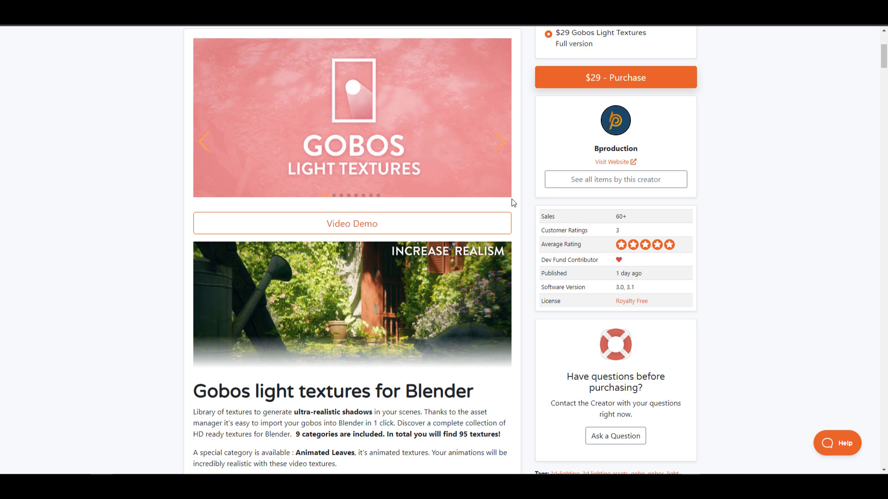
# - Look over the Gobos Light Textures product page on Blender Market
pyautogui.scroll(4, 520, 200)
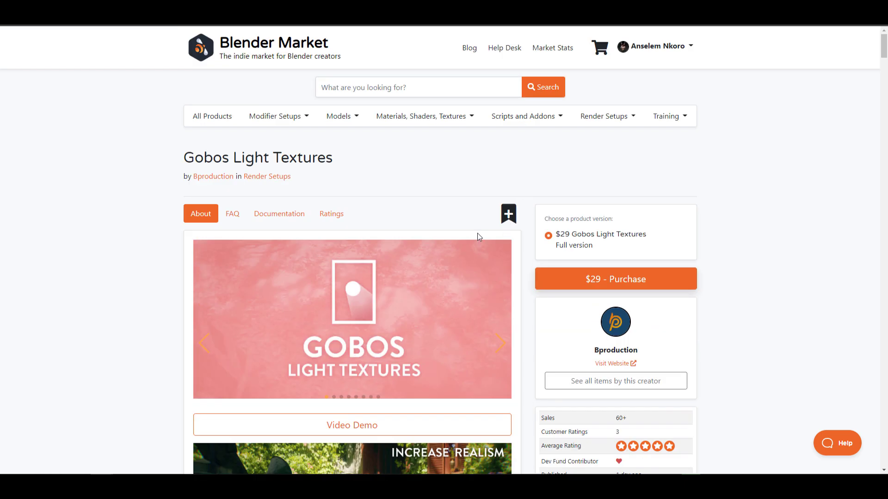
pyautogui.scroll(-8, 504, 234)
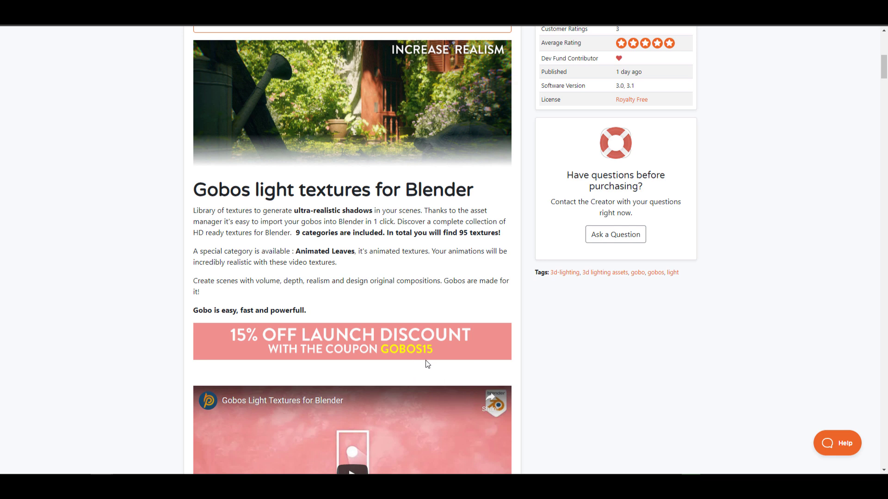
pyautogui.scroll(4, 455, 302)
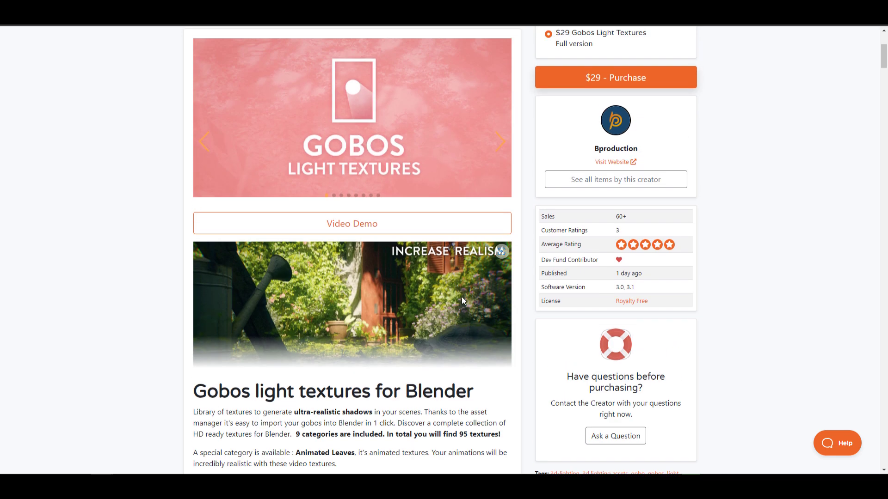
pyautogui.scroll(3, 677, 323)
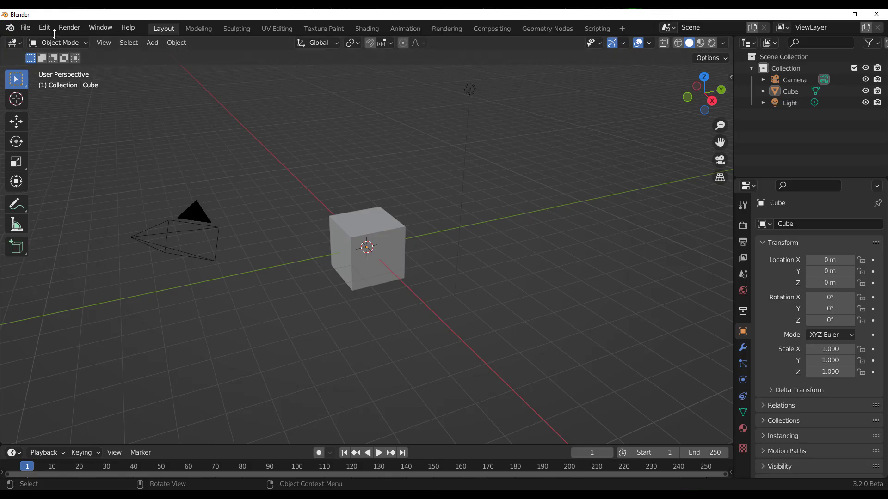
# - In Blender, open the preferences, save them with the Gobos Light Textures asset library registered, and close them
pyautogui.click(47, 28)
pyautogui.click(86, 194)
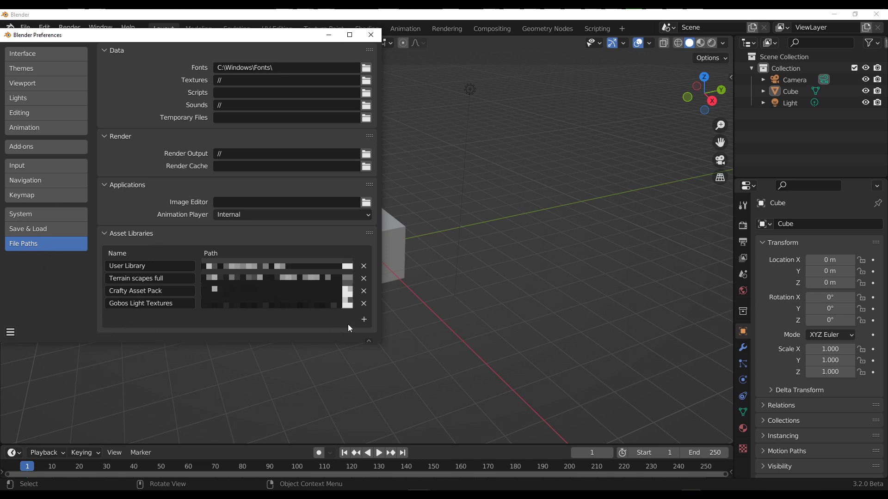
pyautogui.click(9, 335)
pyautogui.click(44, 305)
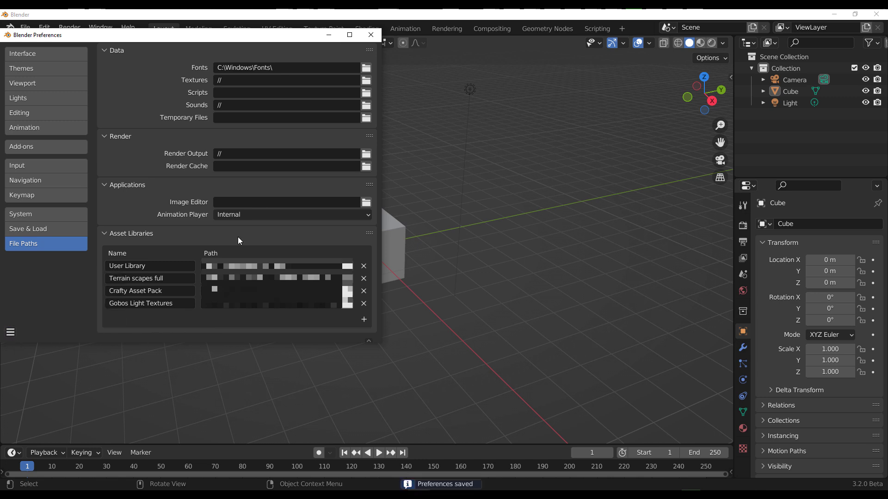
pyautogui.click(373, 38)
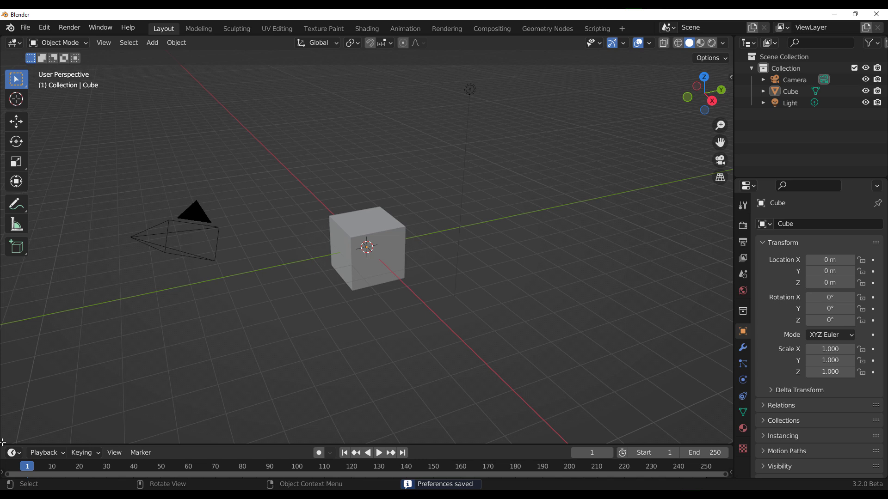
# - Split the 3D viewport vertically and turn the new left area into an Asset Browser
pyautogui.moveTo(2, 443); pyautogui.dragTo(260, 419)
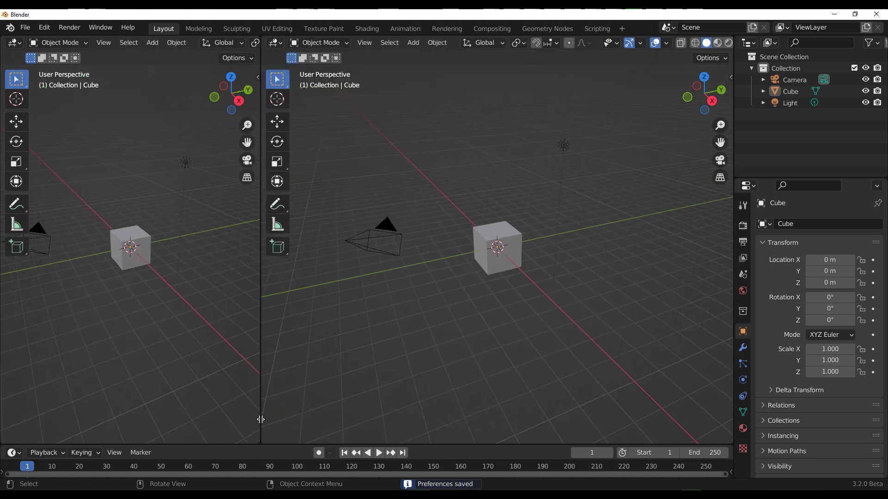
pyautogui.click(14, 44)
pyautogui.click(401, 112)
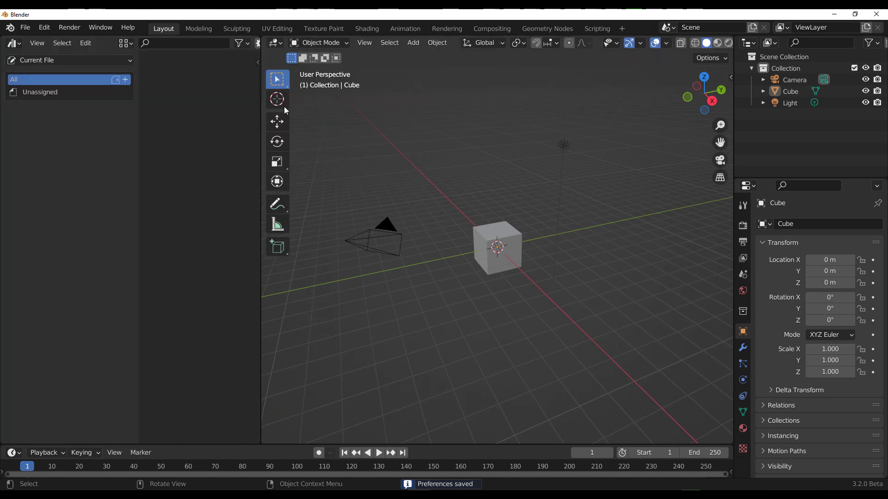
# - Load the Gobos Light Textures library in the Asset Browser and expand its Gobo catalog
pyautogui.click(65, 64)
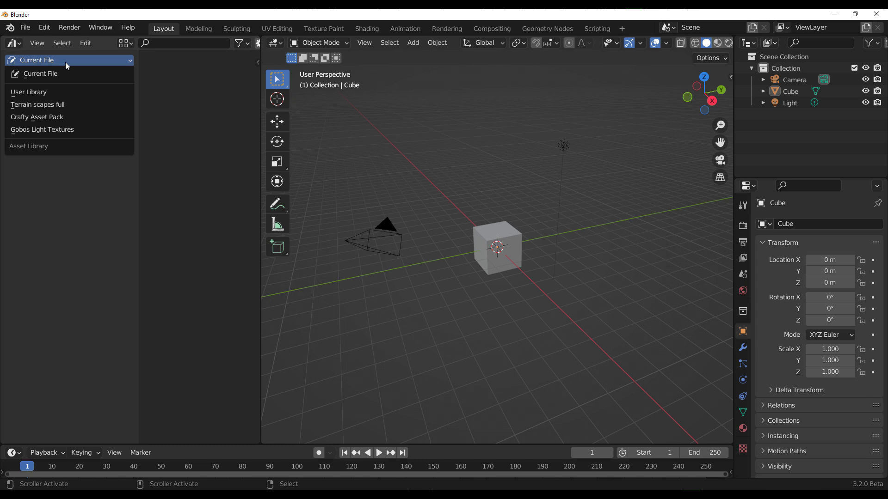
pyautogui.click(54, 131)
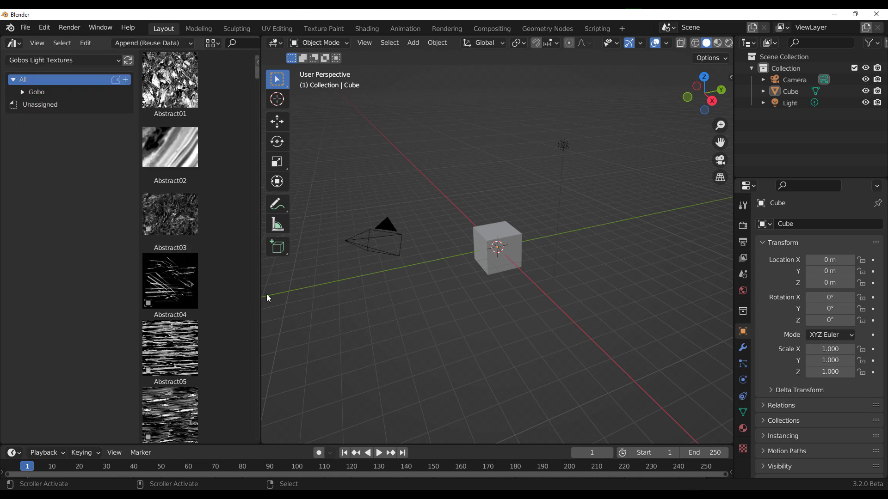
pyautogui.click(23, 92)
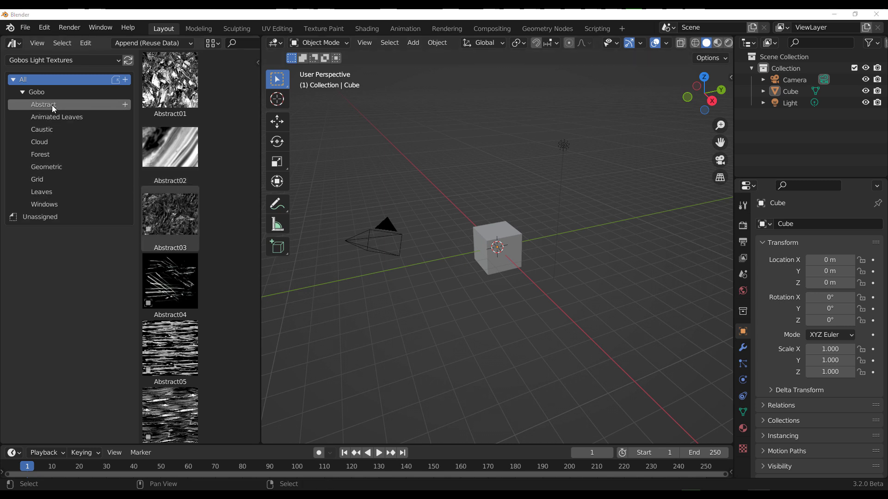
# - Replace the default cube with a grid mesh and scale it up by about 15 to form a floor
pyautogui.click(511, 245)
pyautogui.press('x')
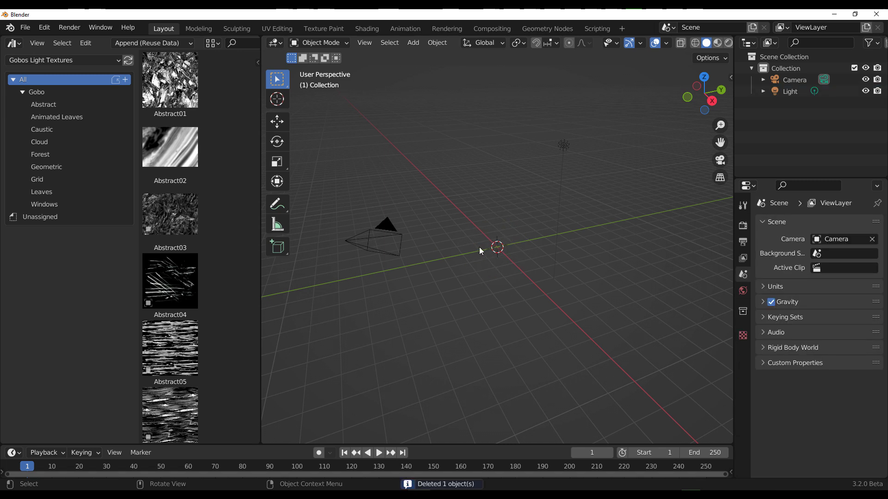
pyautogui.hotkey('shift', 'a')
pyautogui.click(539, 345)
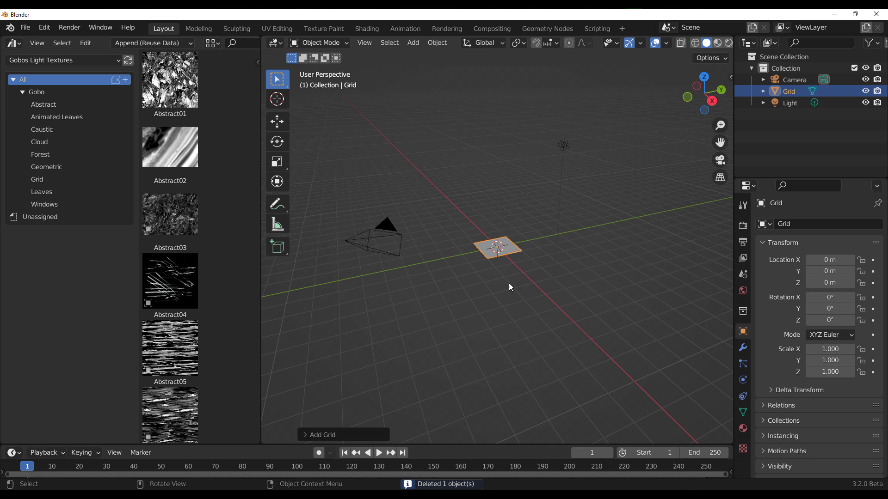
pyautogui.press('s')
pyautogui.click(449, 236)
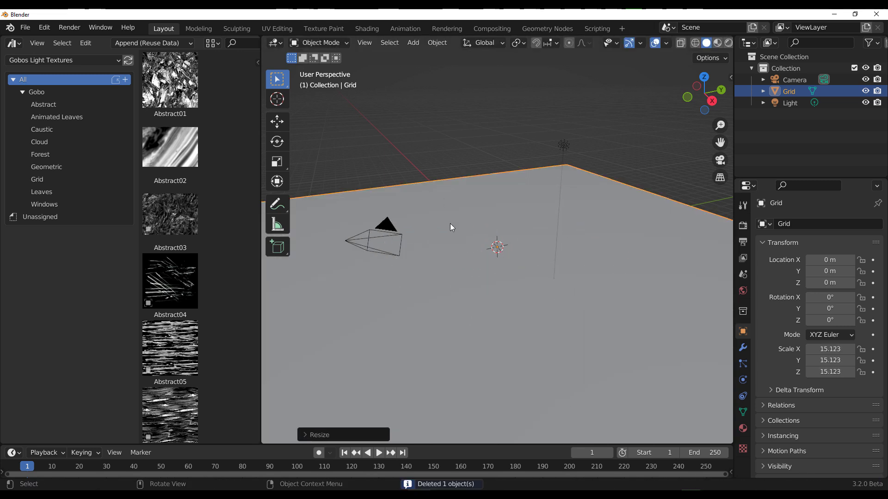
# - Change the scene's default point light to a Spot light
pyautogui.moveTo(385, 139)
pyautogui.mouseDown(button='middle')
pyautogui.moveTo(407, 137)
pyautogui.moveTo(399, 130)
pyautogui.mouseUp(button='middle')
pyautogui.scroll(4, 542, 207)
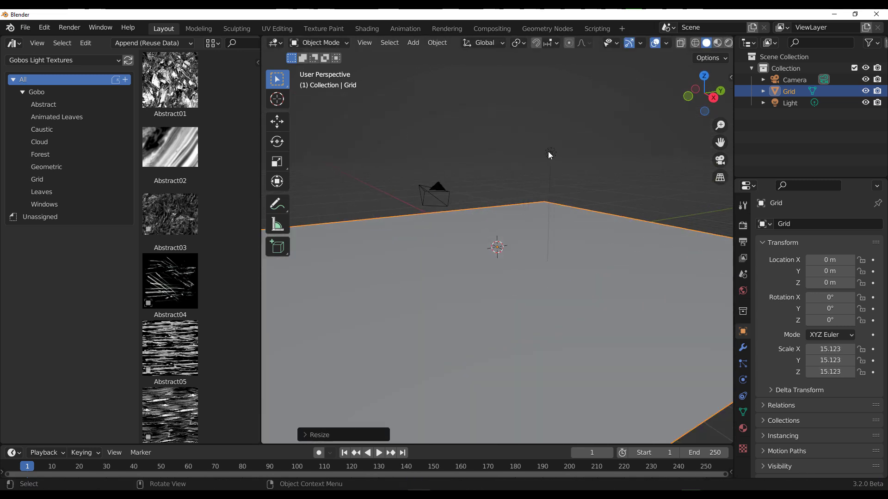
pyautogui.click(551, 153)
pyautogui.scroll(-4, 553, 158)
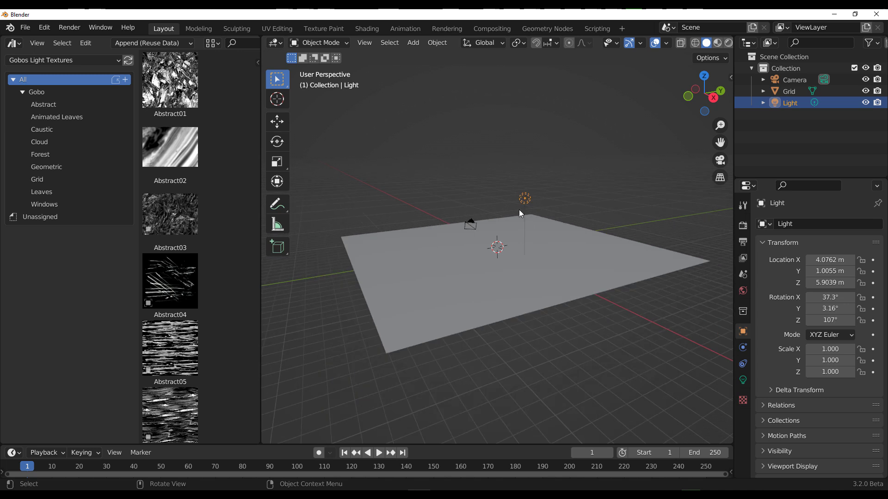
pyautogui.click(742, 380)
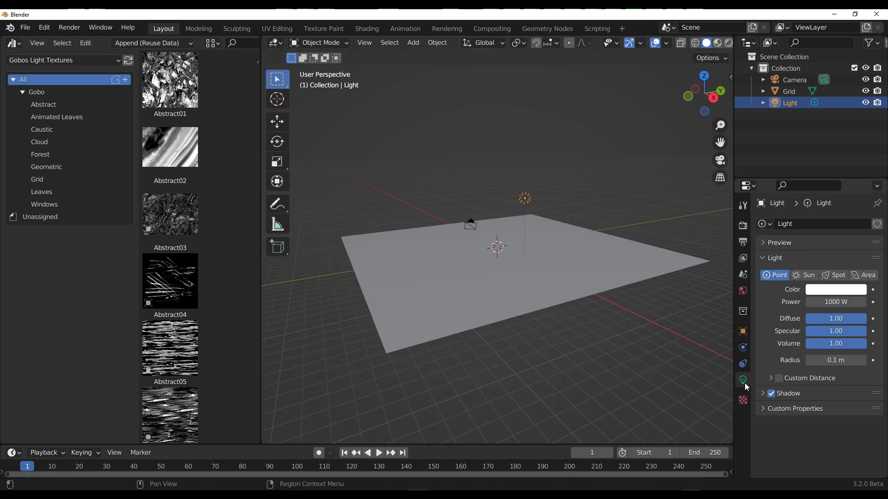
pyautogui.click(836, 274)
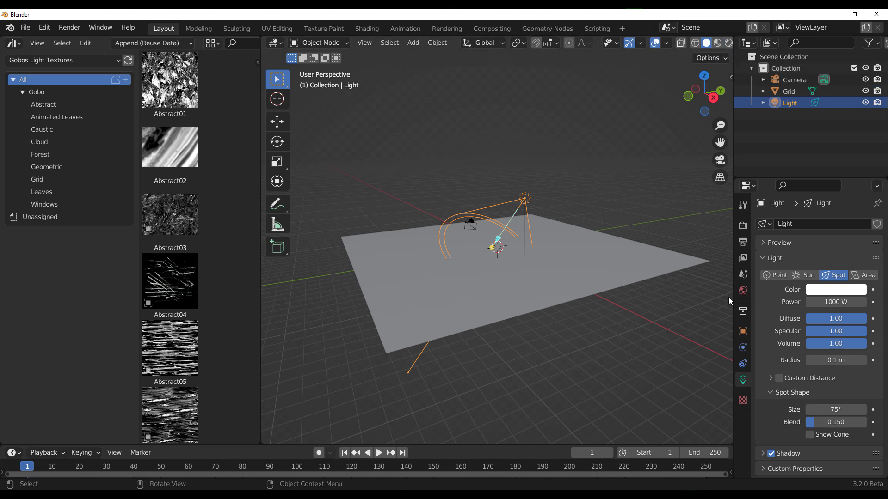
# - Show the viewport in rendered shading and switch the render engine to Cycles
pyautogui.click(729, 43)
pyautogui.click(743, 226)
pyautogui.click(845, 224)
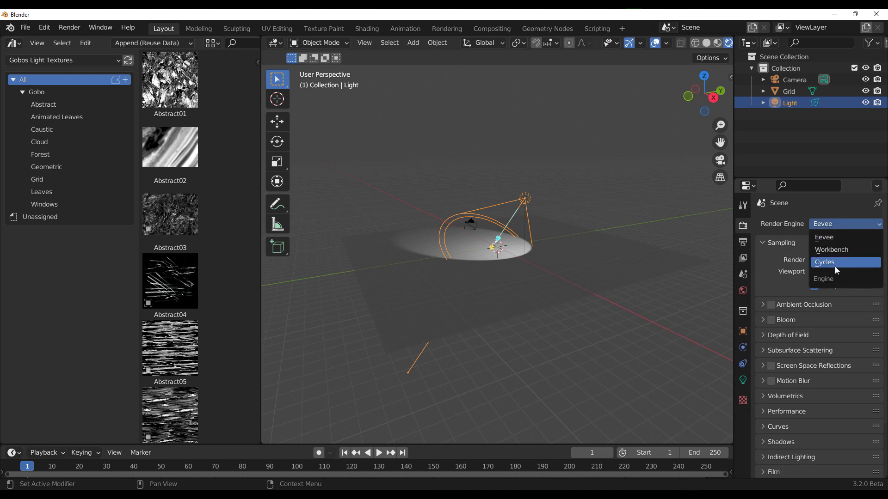
pyautogui.click(833, 264)
pyautogui.moveTo(537, 339); pyautogui.dragTo(510, 342, button='middle')
pyautogui.scroll(4, 506, 270)
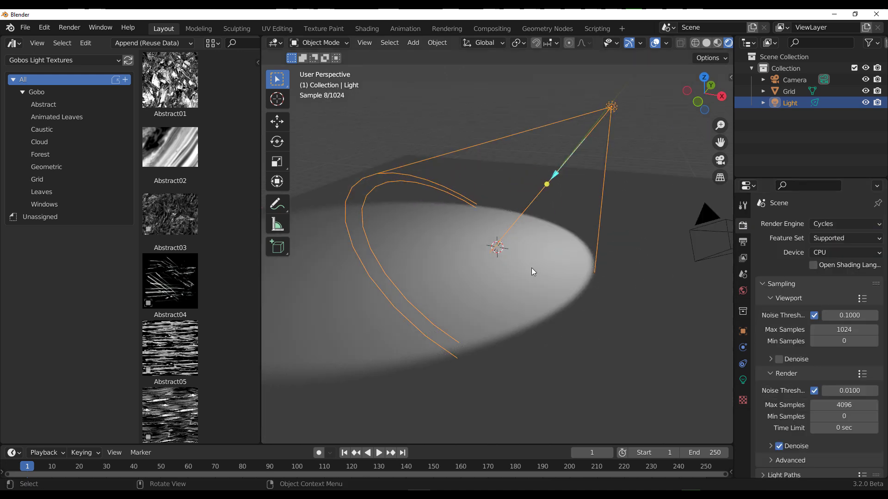
pyautogui.moveTo(532, 268); pyautogui.dragTo(479, 267, button='middle')
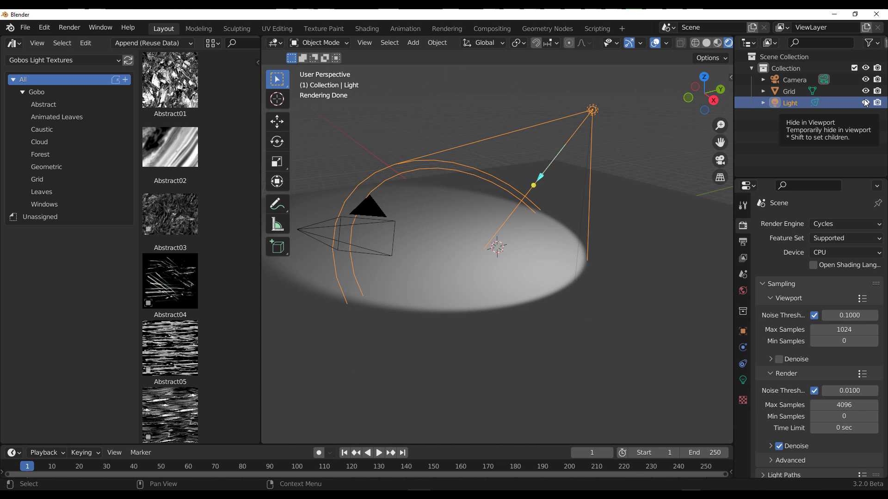
# - Hide the spot light, then add the Abstract04 gobo light from the library and raise it above the floor grid
pyautogui.click(864, 102)
pyautogui.moveTo(170, 281); pyautogui.dragTo(512, 385)
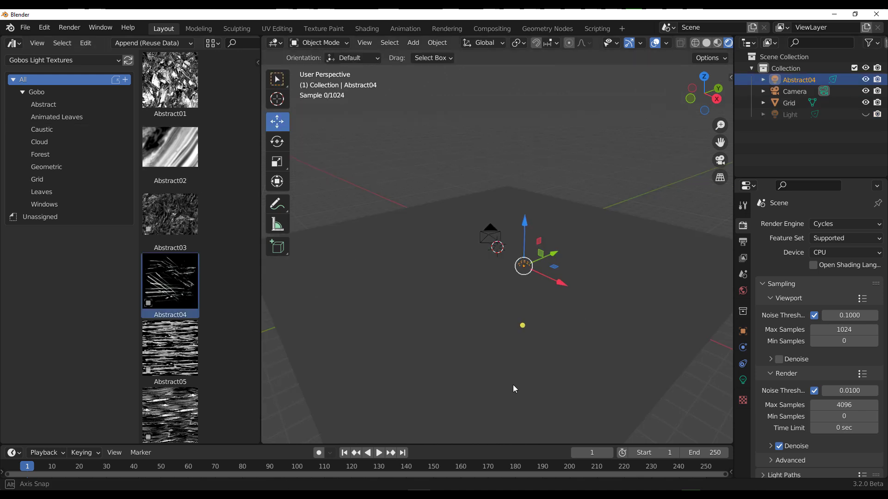
pyautogui.moveTo(504, 305); pyautogui.dragTo(502, 262, button='middle')
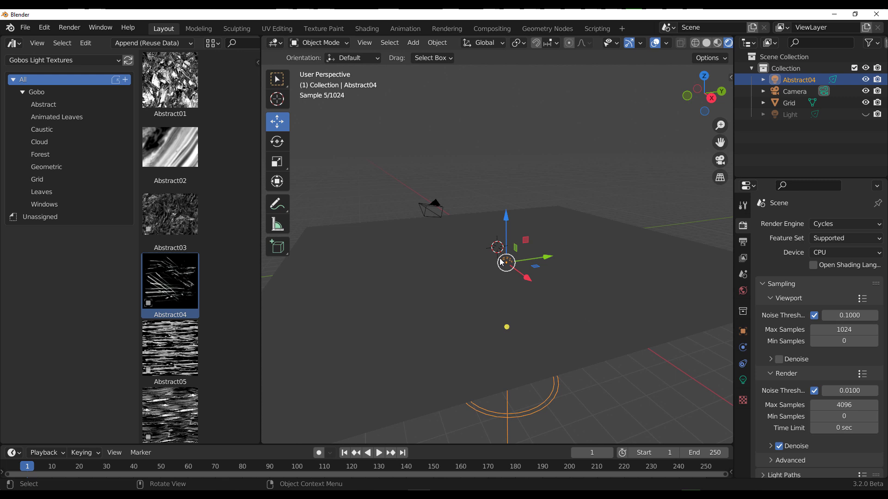
pyautogui.moveTo(500, 262); pyautogui.dragTo(516, 72)
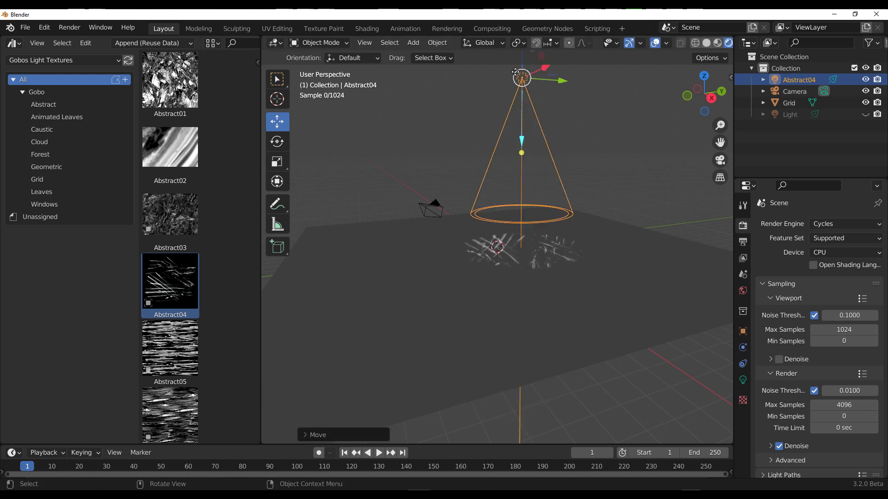
# - With the Abstract04 light selected, set the Move tool's drag action to Active Tool
pyautogui.moveTo(523, 257); pyautogui.dragTo(504, 214, button='middle')
pyautogui.scroll(2, 507, 222)
pyautogui.moveTo(520, 272); pyautogui.dragTo(523, 245, button='middle')
pyautogui.moveTo(509, 177); pyautogui.dragTo(569, 178)
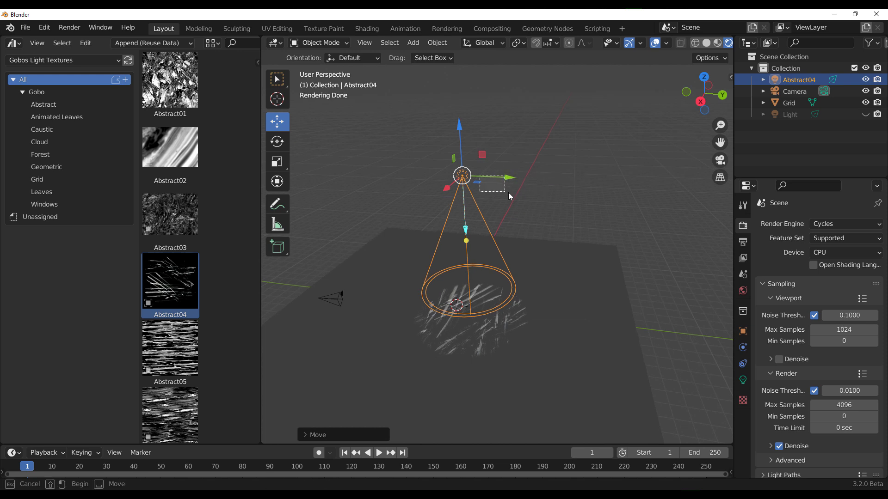
pyautogui.moveTo(548, 192); pyautogui.dragTo(548, 192)
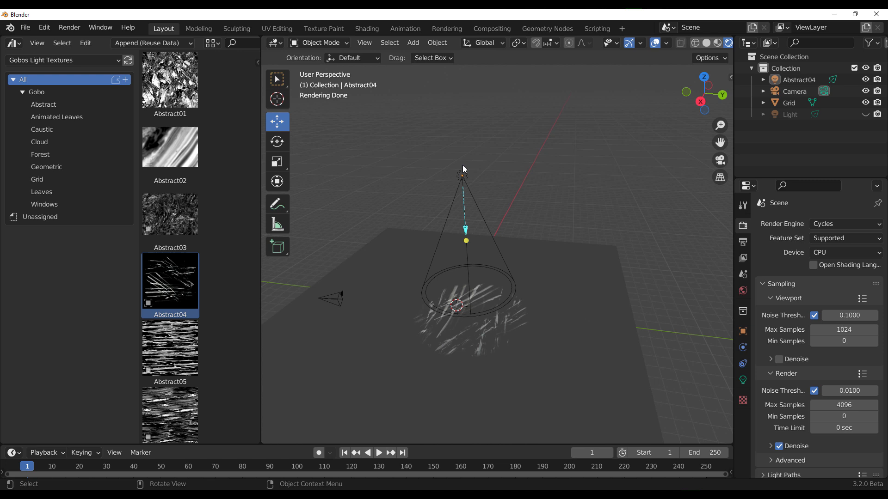
pyautogui.click(464, 178)
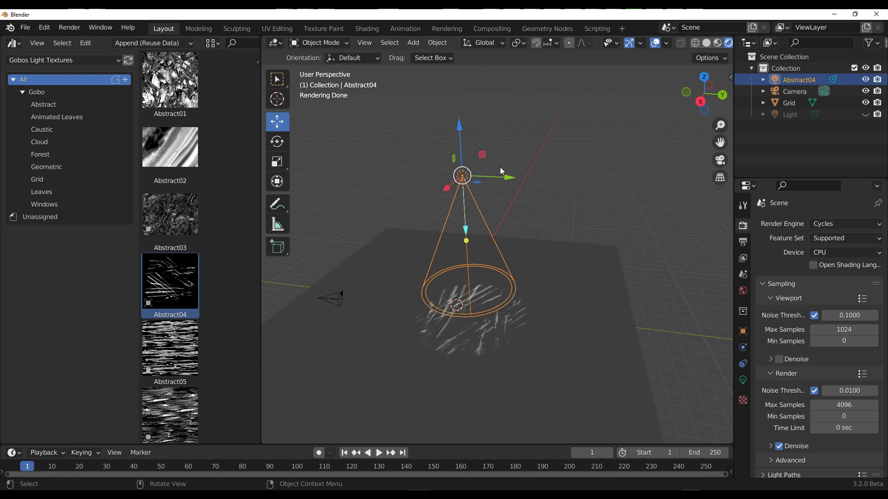
pyautogui.click(435, 58)
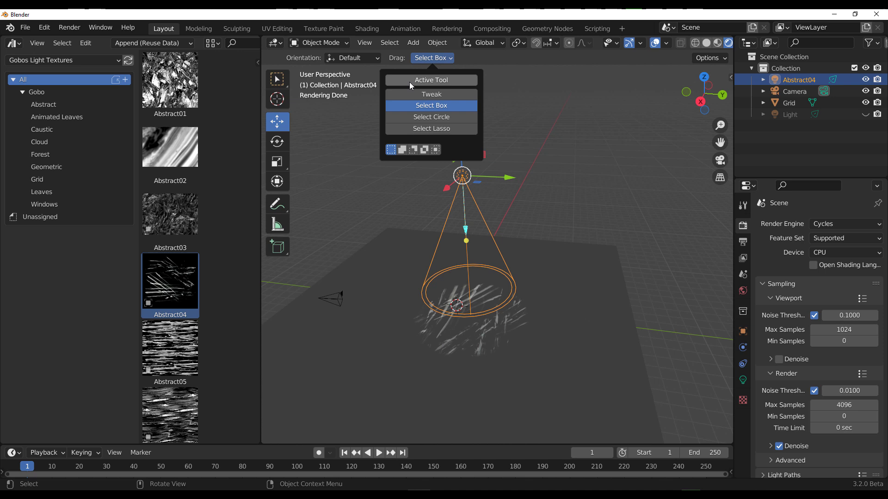
pyautogui.click(436, 81)
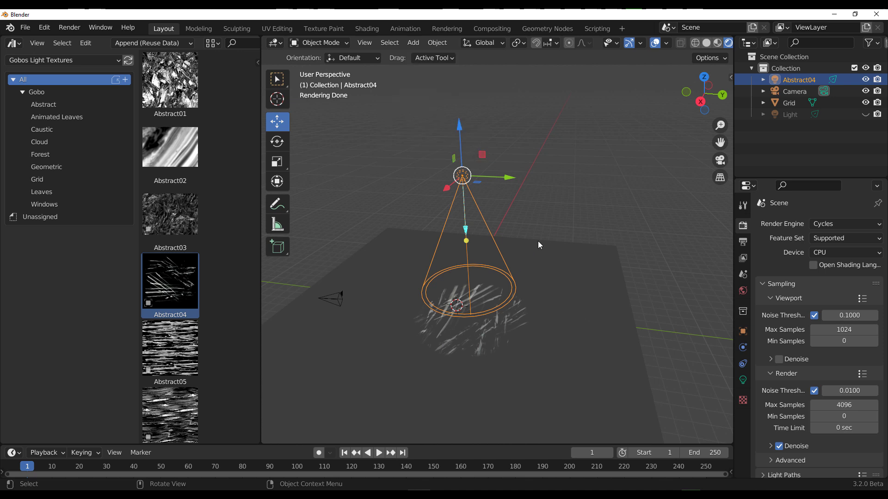
# - Move the Abstract04 gobo light freely above the floor grid to shift its projected pattern
pyautogui.moveTo(537, 241); pyautogui.dragTo(510, 231, button='middle')
pyautogui.scroll(-2, 548, 224)
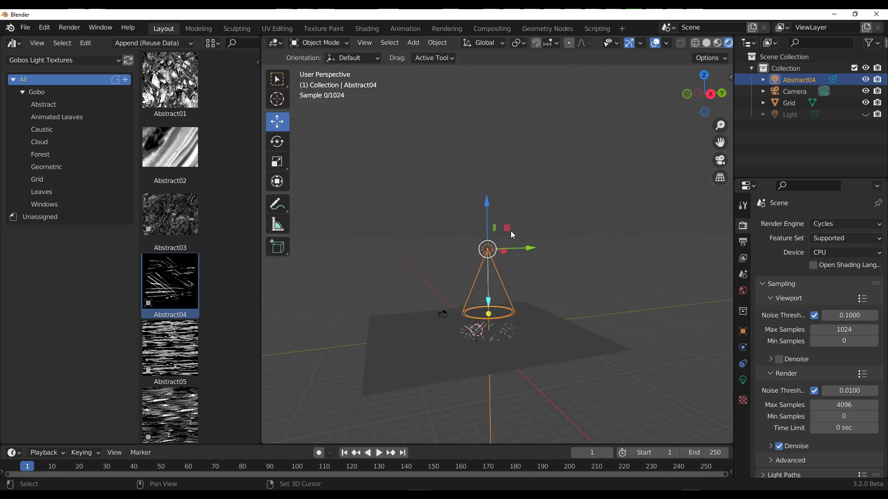
pyautogui.press('g')
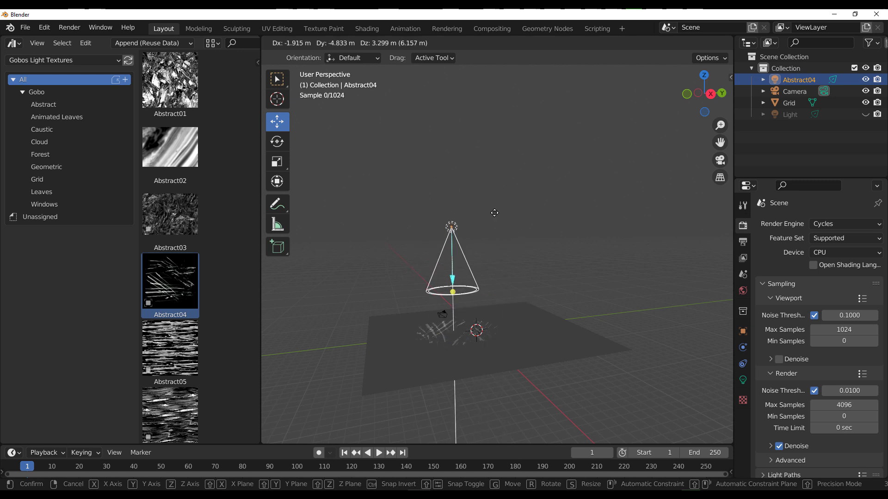
pyautogui.click(479, 186)
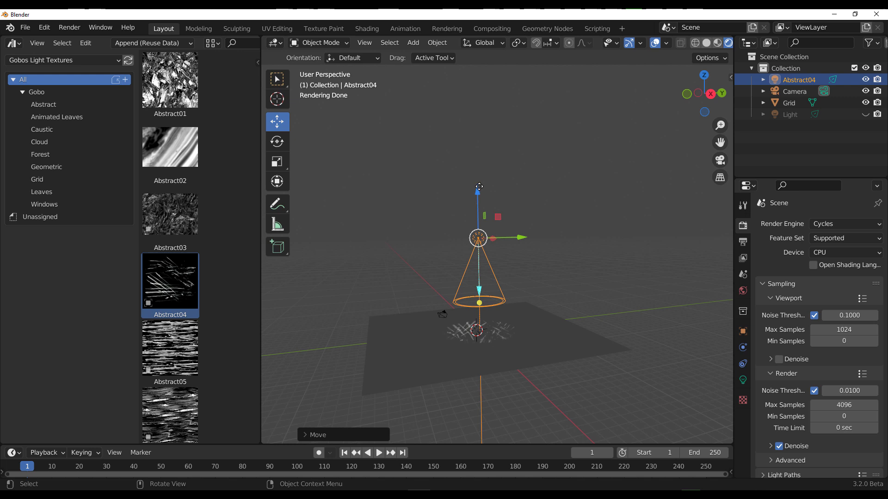
# - Delete the Abstract04 gobo light and show the Animated Leaves catalog in the asset library
pyautogui.press('Delete')
pyautogui.click(57, 117)
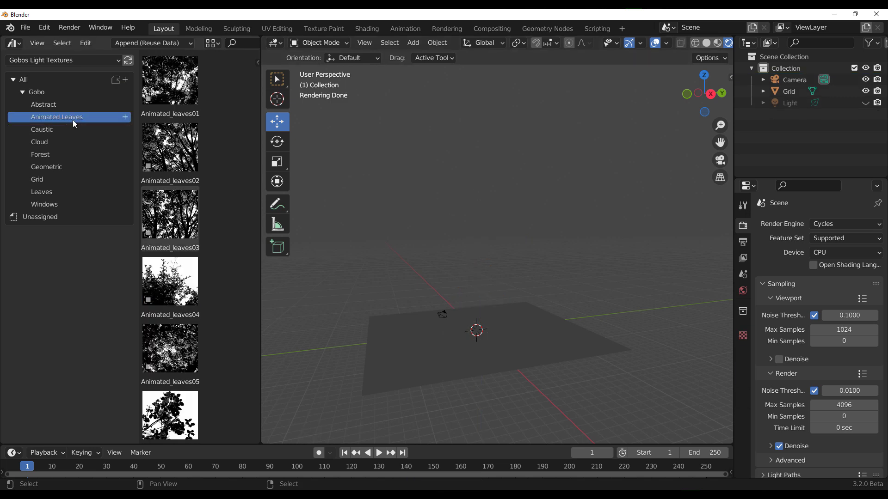
# - Add the Animated_leaves04 gobo light from the library to the grid plane and raise it well above the surface
pyautogui.moveTo(171, 285); pyautogui.dragTo(475, 333)
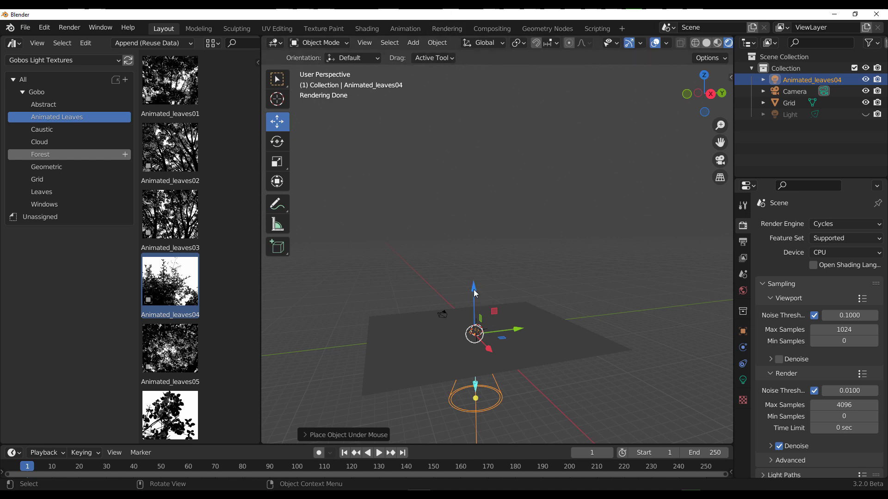
pyautogui.press('g')
pyautogui.click(477, 103)
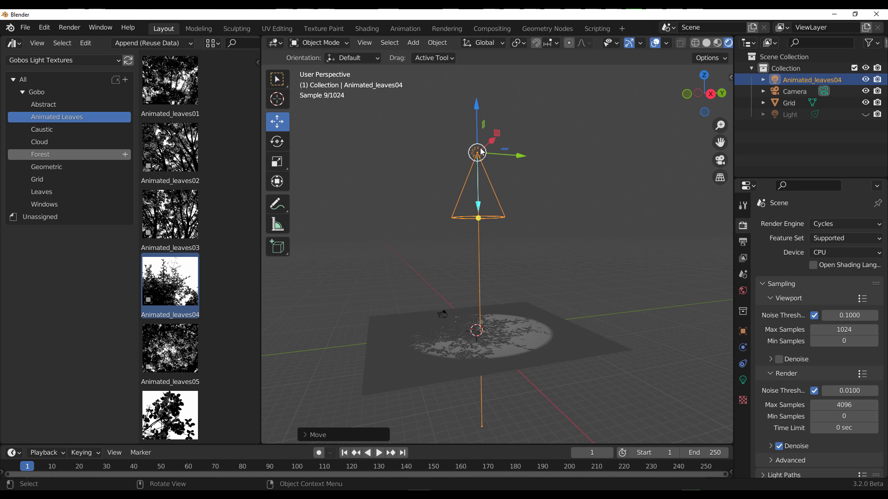
# - Set the Animated_leaves04 light's power to 30000 W
pyautogui.click(742, 381)
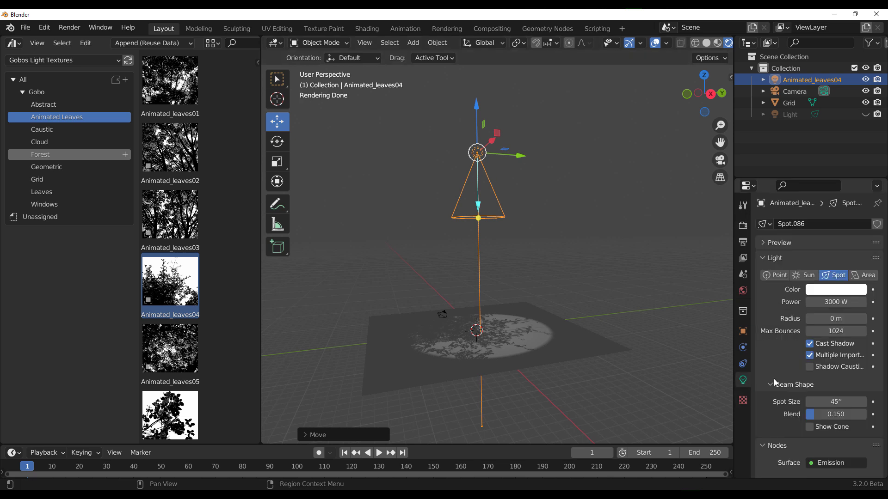
pyautogui.click(818, 303)
pyautogui.click(817, 303)
pyautogui.press('Return')
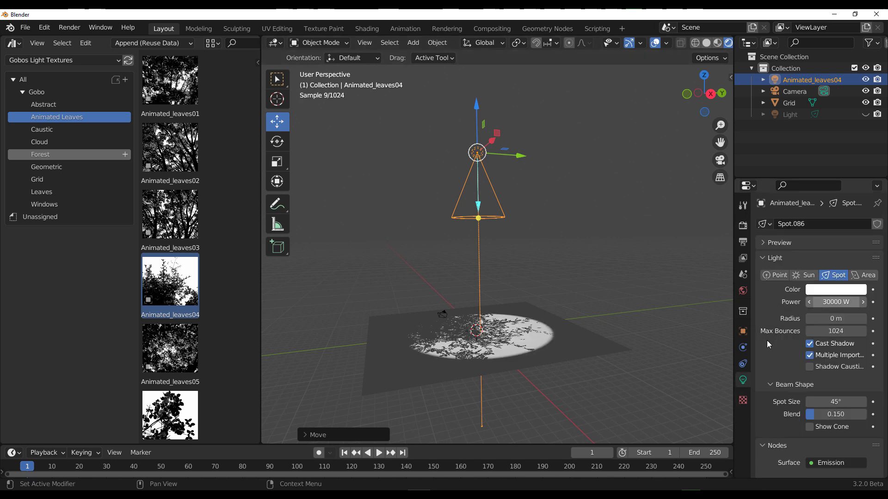
# - Play the timeline to preview the animated leaf pattern projected on the plane up close, and stop the playback
pyautogui.moveTo(443, 322); pyautogui.dragTo(520, 357, button='middle')
pyautogui.scroll(3, 587, 351)
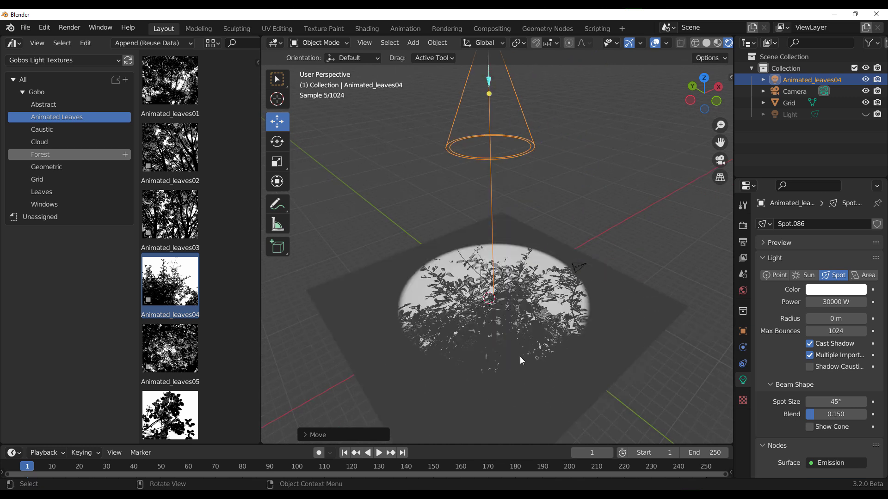
pyautogui.scroll(3, 522, 362)
pyautogui.press('space')
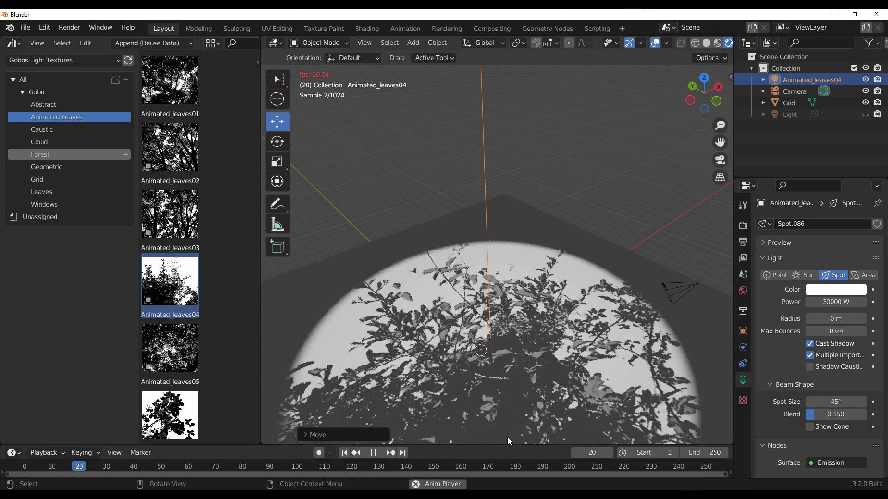
pyautogui.click(373, 453)
pyautogui.scroll(-5, 493, 319)
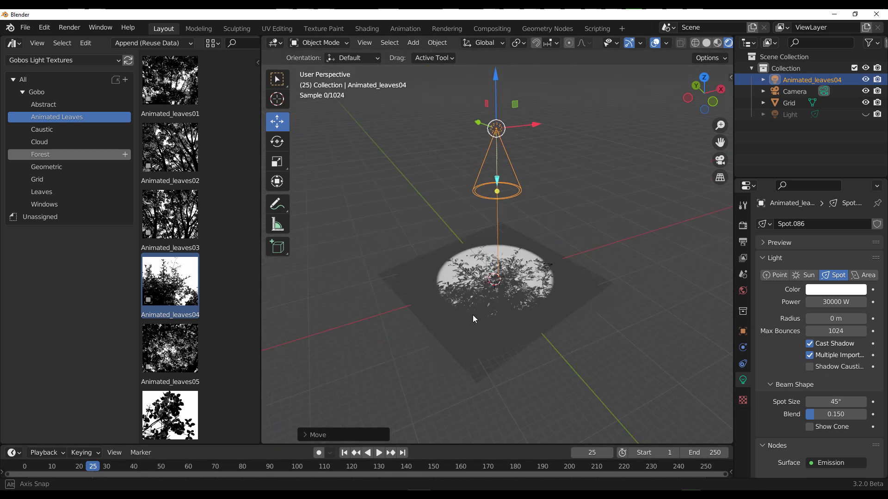
# - Delete the Animated_leaves04 gobo light from the scene
pyautogui.moveTo(472, 315); pyautogui.dragTo(417, 314, button='middle')
pyautogui.press('Delete')
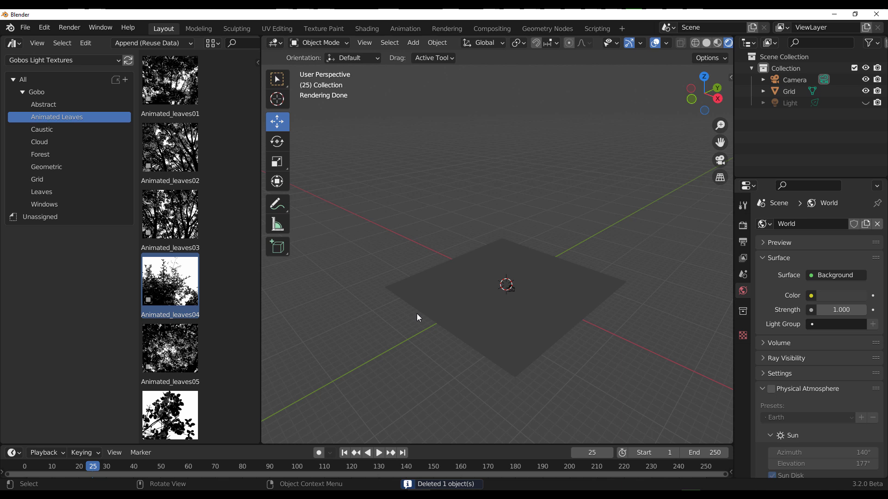
# - Add a Monkey mesh at the 3D cursor and raise it above the grid plane
pyautogui.scroll(3, 532, 302)
pyautogui.moveTo(563, 353); pyautogui.dragTo(534, 349, button='middle')
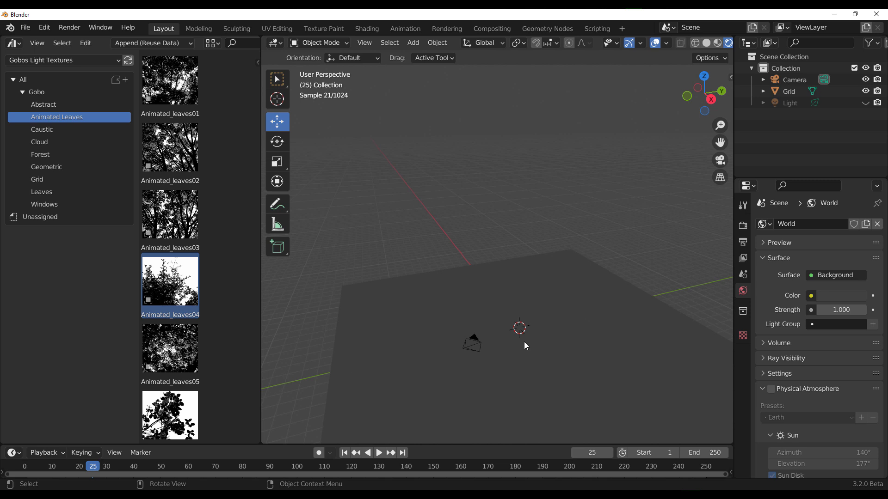
pyautogui.hotkey('shift', 'a')
pyautogui.moveTo(511, 255)
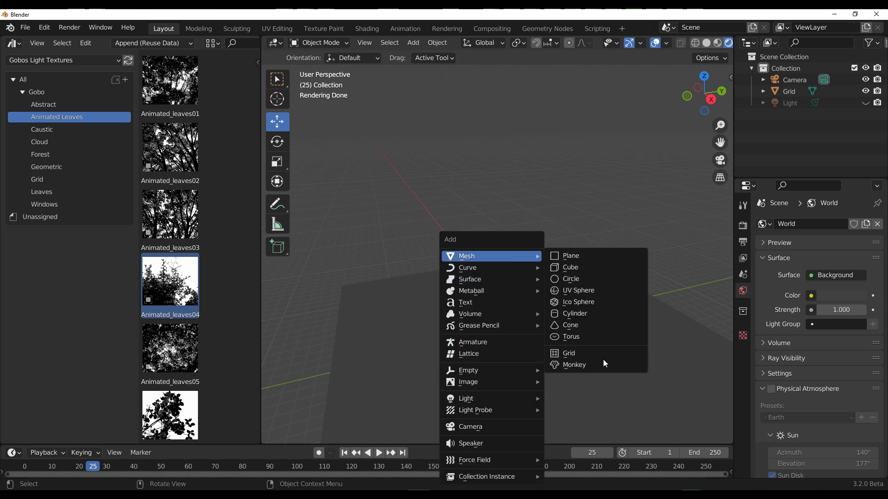
pyautogui.click(583, 363)
pyautogui.moveTo(570, 373); pyautogui.dragTo(481, 257, button='middle')
pyautogui.moveTo(471, 249); pyautogui.dragTo(471, 179)
pyautogui.moveTo(471, 179); pyautogui.dragTo(505, 244, button='middle')
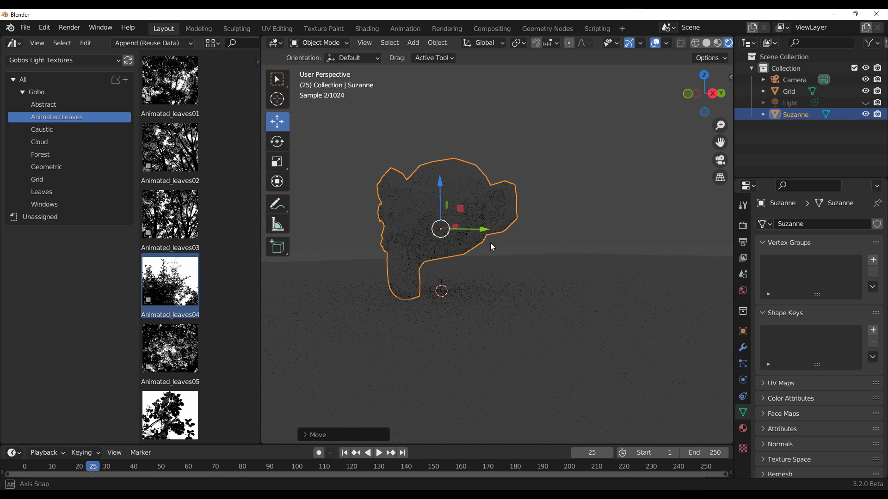
# - Tilt the monkey head so its face points upward, and add a level 2 subdivision to smooth it
pyautogui.press('r')
pyautogui.click(520, 307)
pyautogui.hotkey('ctrl', '2')
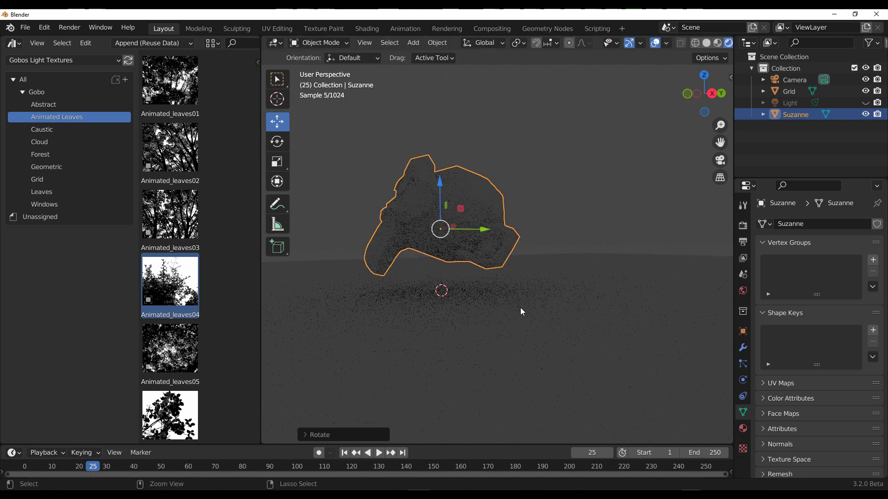
pyautogui.moveTo(521, 307); pyautogui.dragTo(551, 272, button='middle')
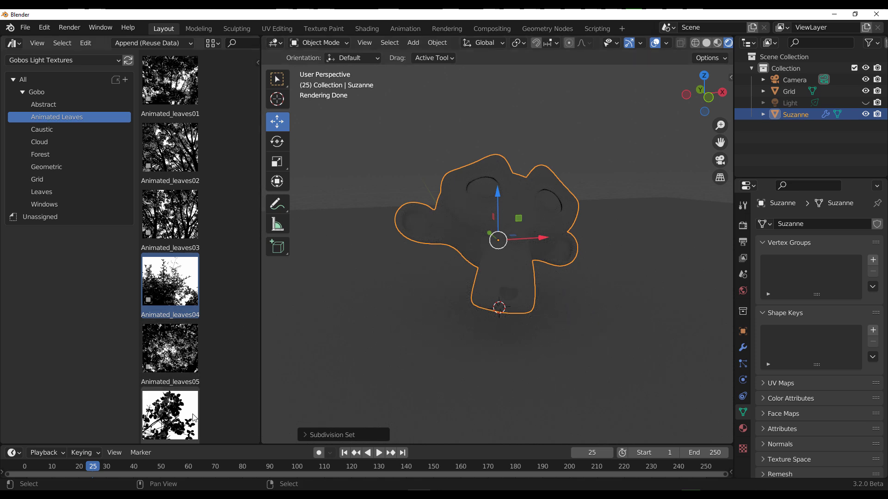
# - Add the Animated_leaves07 gobo light from the library onto the monkey and move it up and away from the head
pyautogui.scroll(-5, 174, 296)
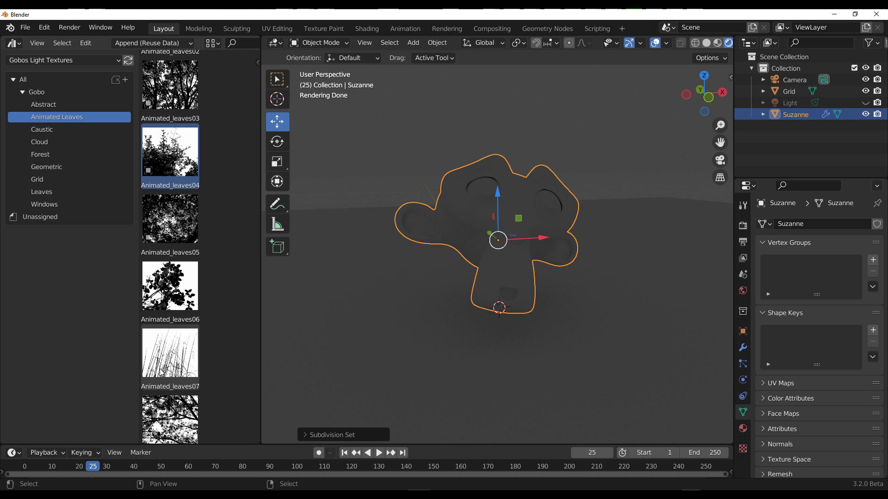
pyautogui.moveTo(170, 354); pyautogui.dragTo(518, 213)
pyautogui.moveTo(490, 312); pyautogui.dragTo(492, 252, button='middle')
pyautogui.press('g')
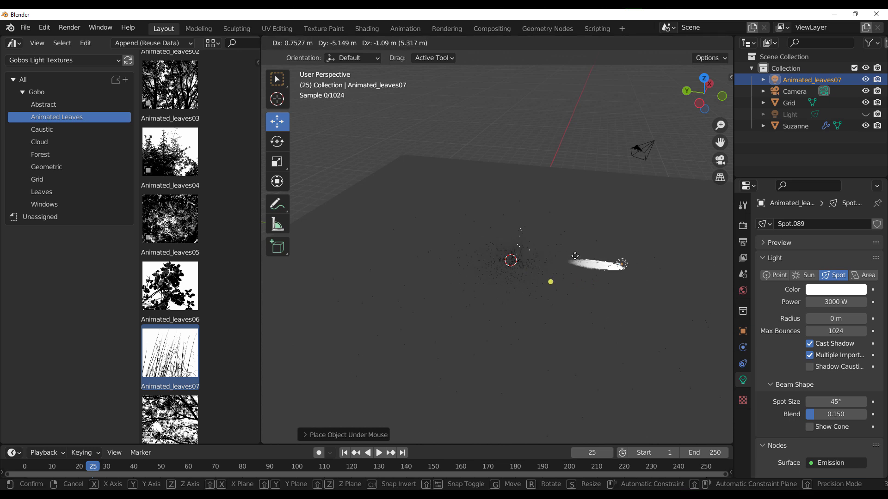
pyautogui.click(589, 260)
pyautogui.press('g')
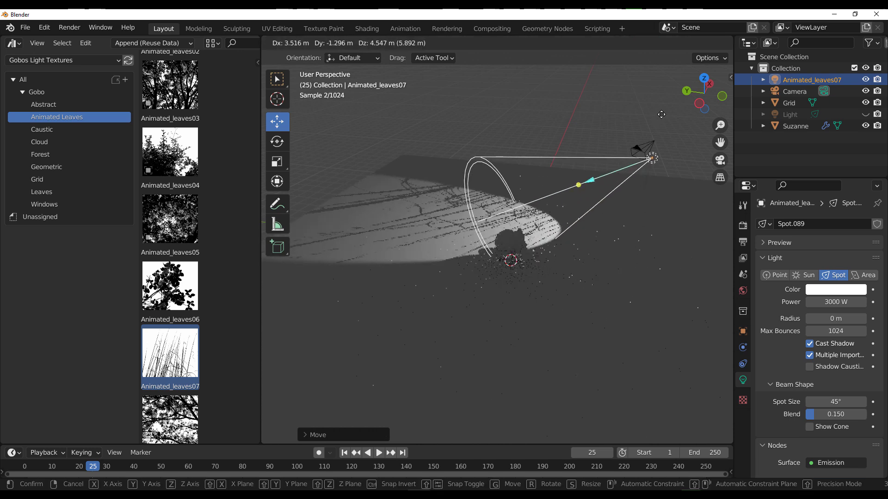
pyautogui.click(665, 119)
# - Move the Animated_leaves07 light sideways by about 3 m so its pattern falls on the monkey head
pyautogui.moveTo(479, 295); pyautogui.dragTo(603, 317, button='middle')
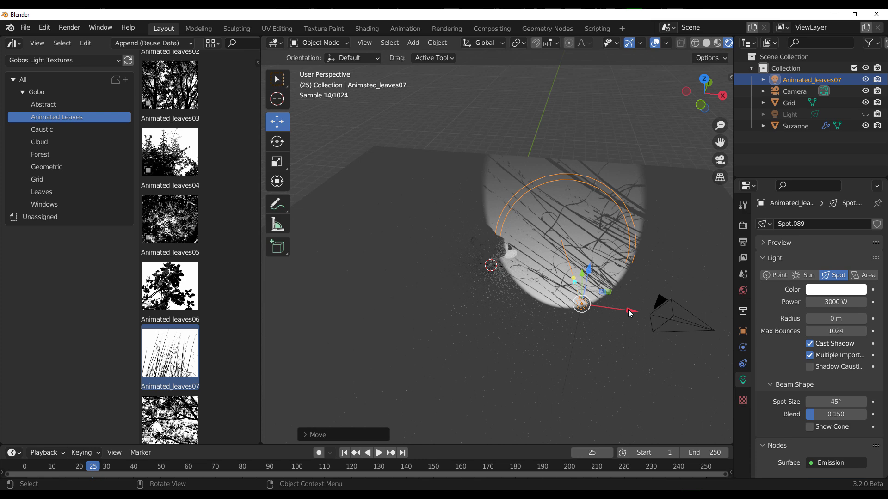
pyautogui.press('g')
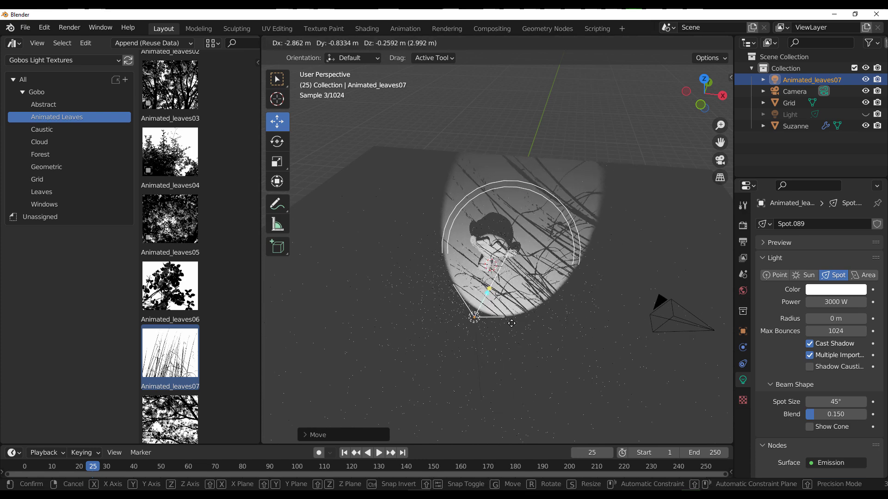
pyautogui.click(512, 323)
pyautogui.moveTo(512, 323); pyautogui.dragTo(472, 317, button='middle')
pyautogui.scroll(5, 503, 281)
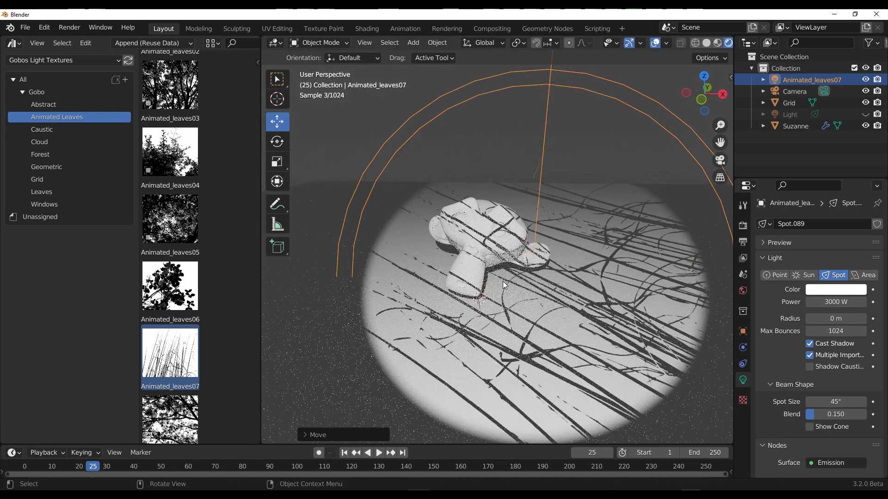
# - Set the Animated_leaves07 light's spot size to 64.4° and its radius to 0.04 m to soften the shadows
pyautogui.scroll(6, 503, 281)
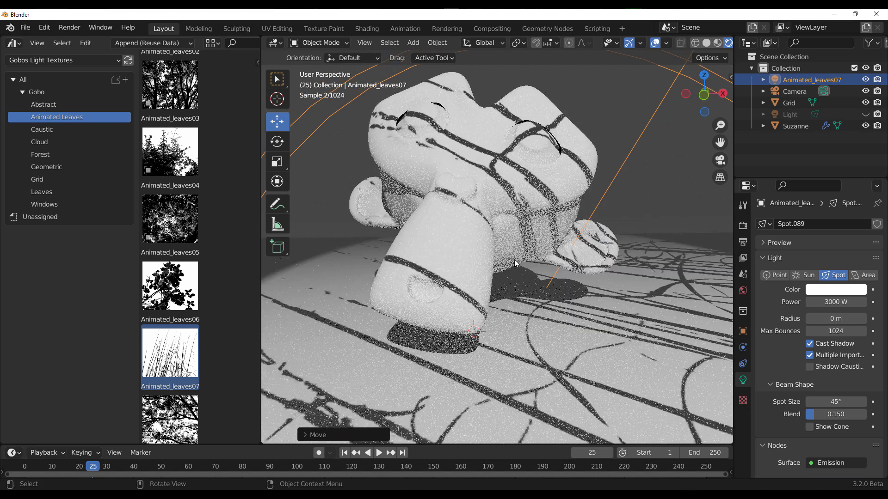
pyautogui.keyDown('shift'); pyautogui.moveTo(514, 259); pyautogui.dragTo(512, 270, button='middle'); pyautogui.keyUp('shift')
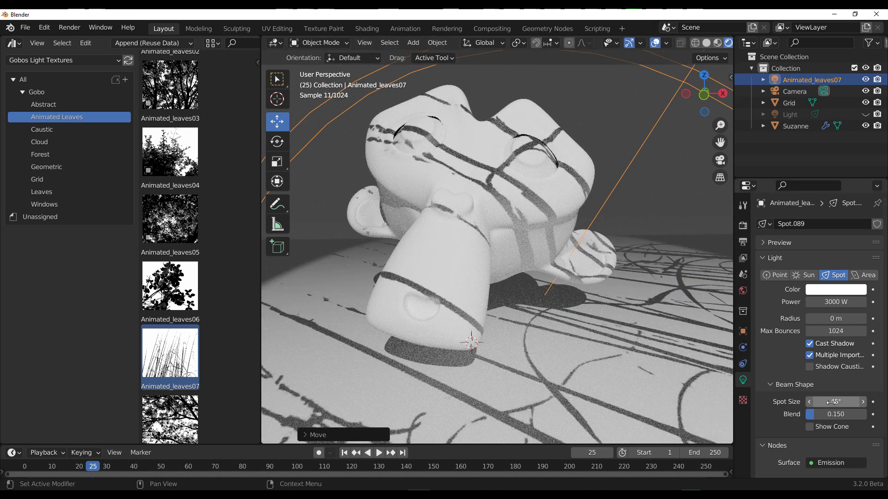
pyautogui.moveTo(833, 402); pyautogui.dragTo(867, 402)
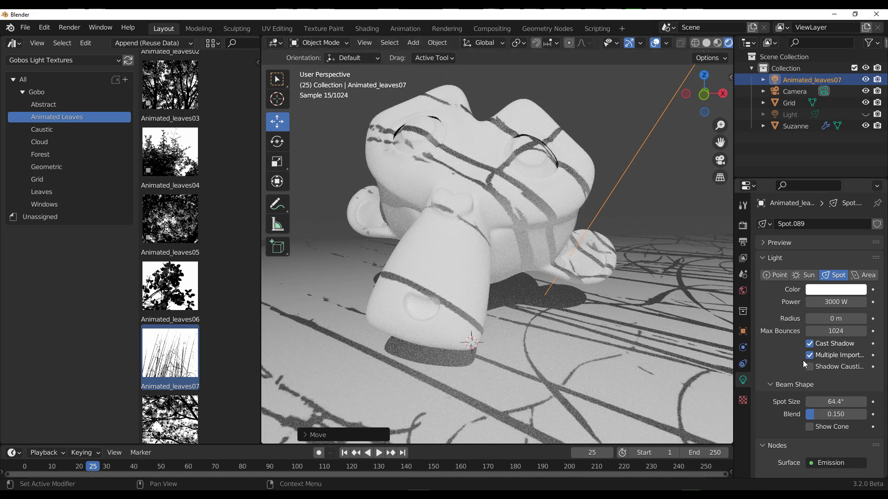
pyautogui.moveTo(835, 319)
pyautogui.mouseDown()
pyautogui.moveTo(848, 318)
pyautogui.moveTo(830, 319)
pyautogui.mouseUp()
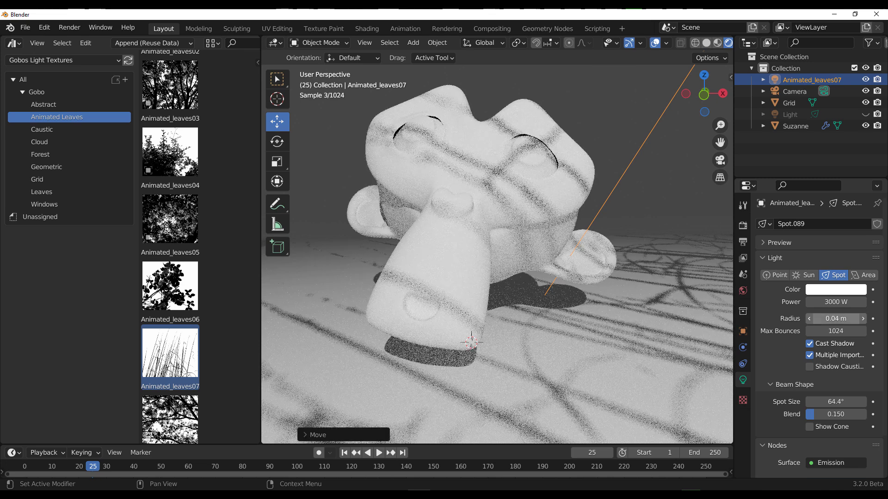
# - Set the Animated_leaves07 light's beam blend to 0.665 to soften the spot's edge
pyautogui.scroll(-9, 539, 305)
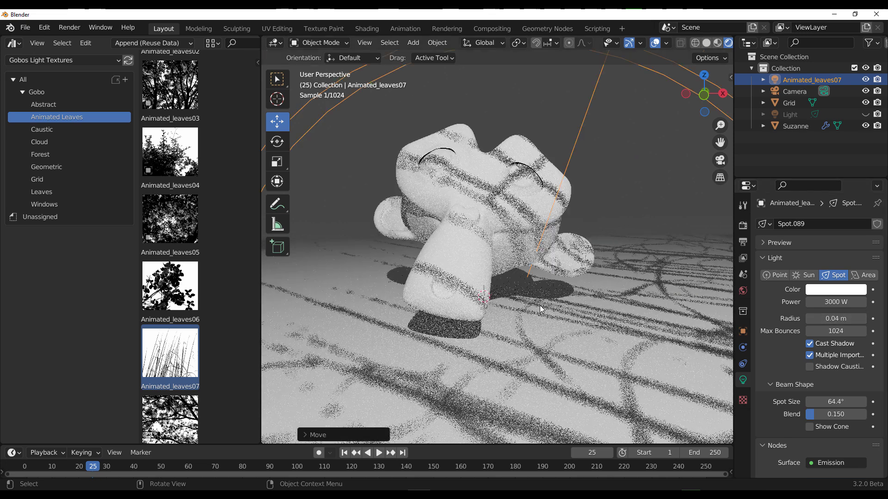
pyautogui.moveTo(540, 305); pyautogui.dragTo(559, 345, button='middle')
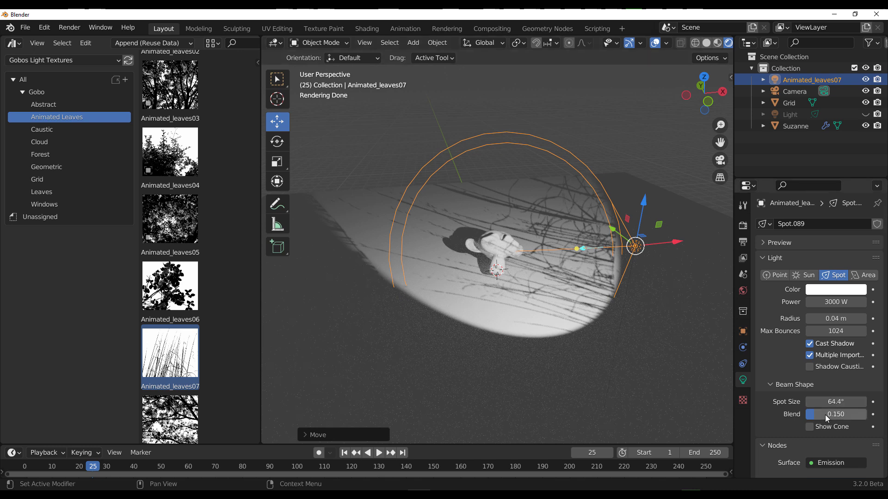
pyautogui.moveTo(825, 415); pyautogui.dragTo(857, 415)
pyautogui.moveTo(521, 329); pyautogui.dragTo(493, 261, button='middle')
pyautogui.scroll(3, 493, 262)
pyautogui.scroll(6, 486, 257)
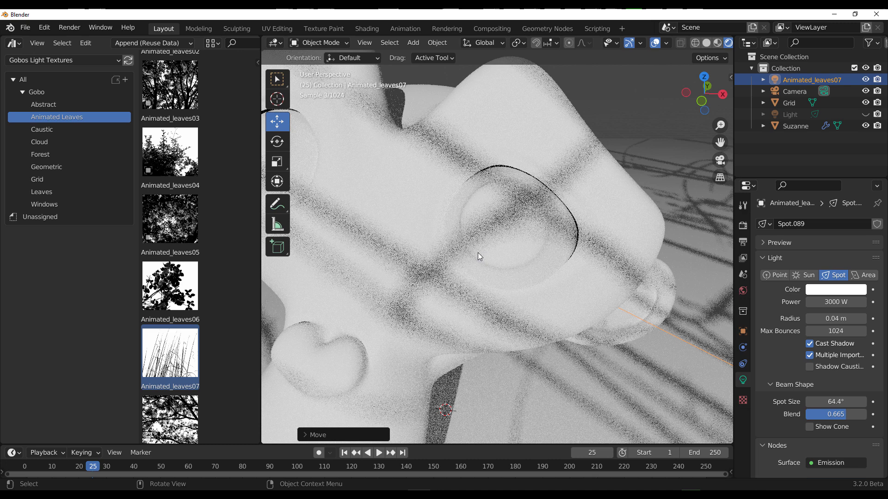
# - Change the Animated_leaves07 light's color to a pale yellow
pyautogui.scroll(-6, 478, 252)
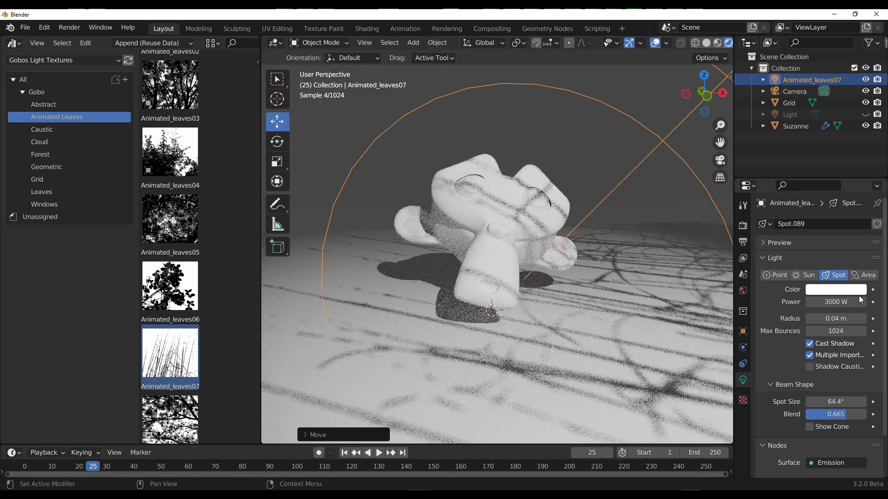
pyautogui.click(842, 290)
pyautogui.moveTo(826, 193); pyautogui.dragTo(797, 183)
pyautogui.scroll(-6, 500, 248)
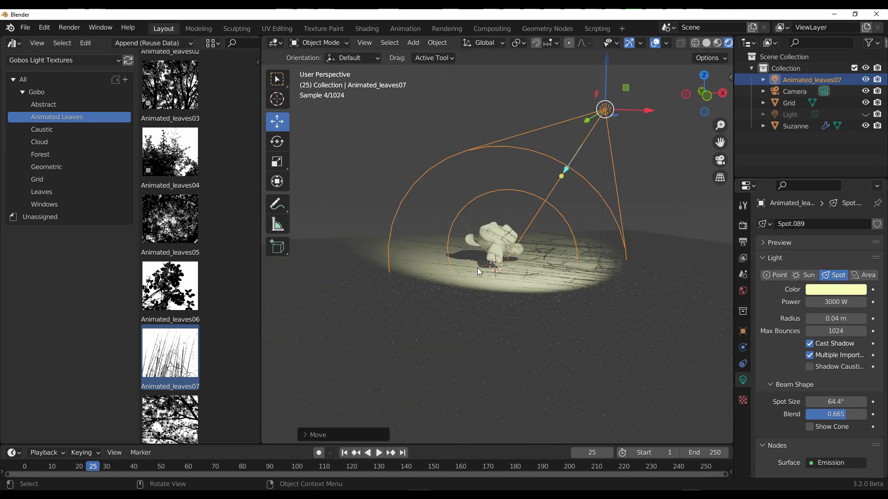
pyautogui.moveTo(477, 267); pyautogui.dragTo(479, 283, button='middle')
pyautogui.click(529, 100)
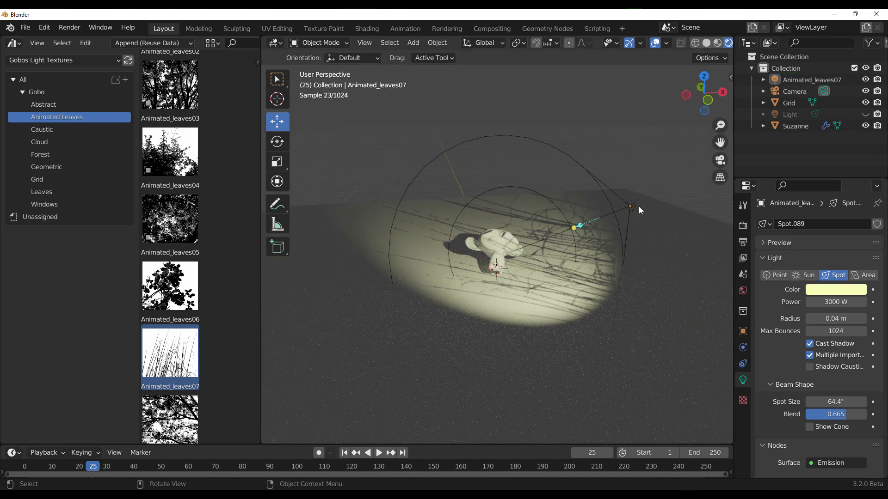
pyautogui.click(635, 202)
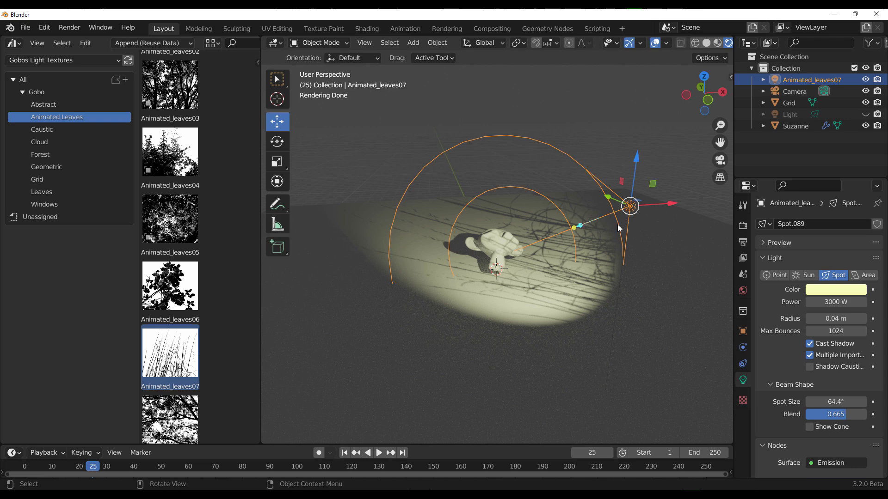
# - Select the monkey head and turn it slightly with the Rotate tool under the projected pattern
pyautogui.scroll(6, 469, 284)
pyautogui.click(481, 250)
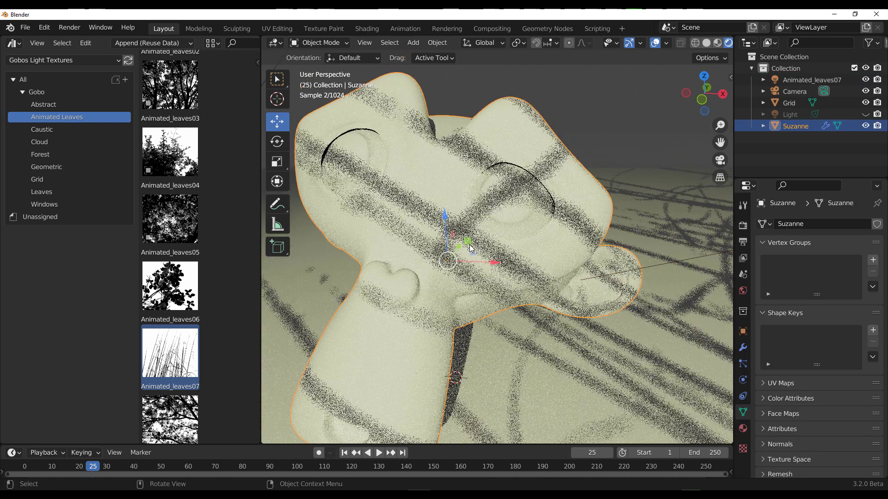
pyautogui.scroll(-3, 494, 257)
pyautogui.moveTo(494, 256); pyautogui.dragTo(351, 213, button='middle')
pyautogui.click(277, 142)
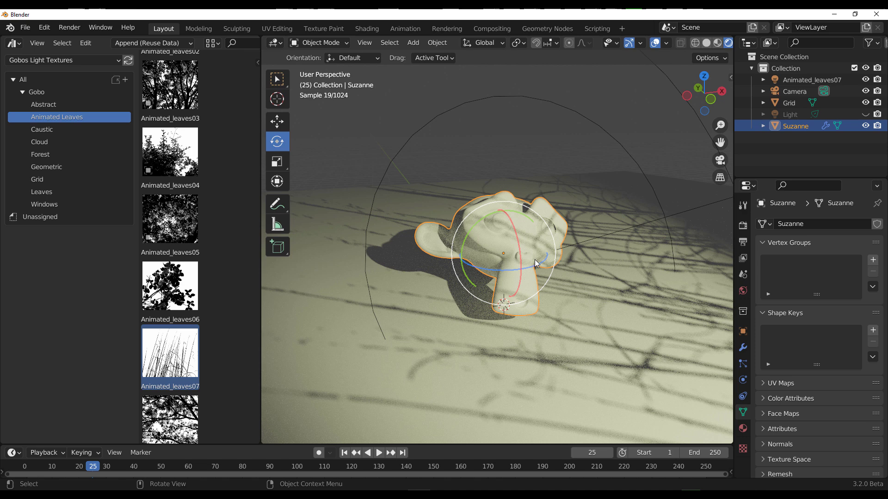
pyautogui.moveTo(535, 267); pyautogui.dragTo(535, 232)
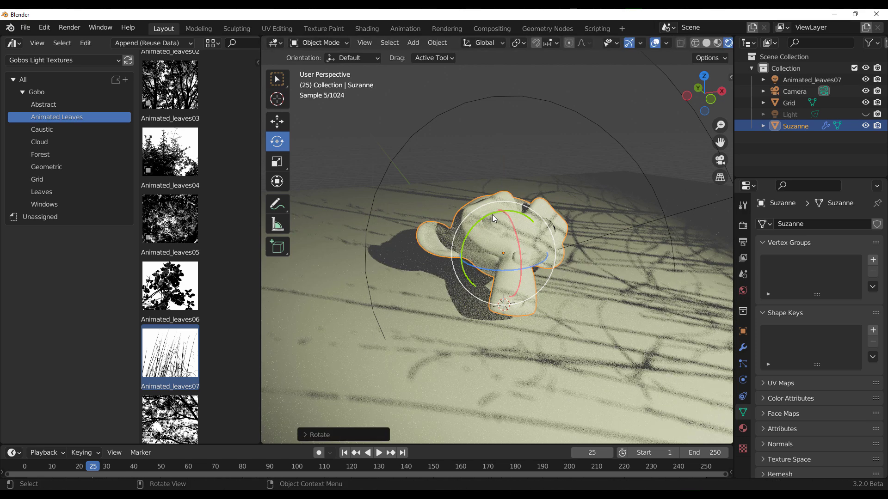
pyautogui.moveTo(490, 215); pyautogui.dragTo(479, 219)
# - Select the Animated_leaves07 light and delete it from the scene
pyautogui.scroll(-6, 581, 309)
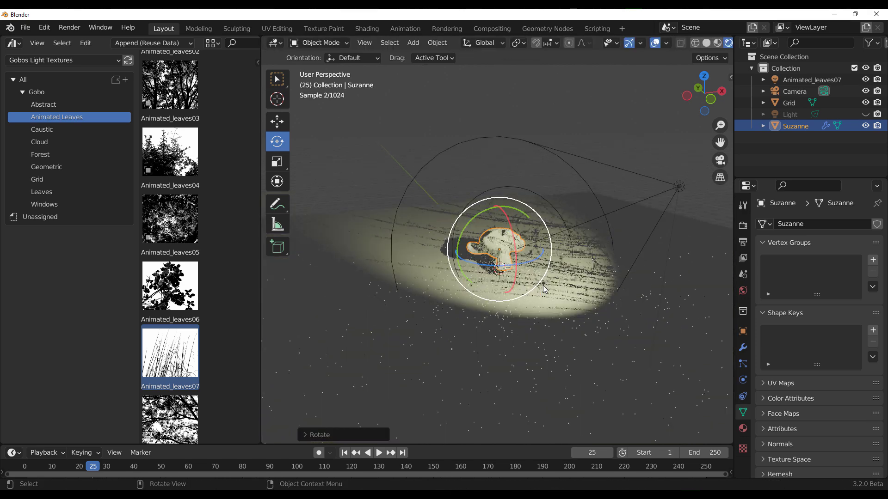
pyautogui.moveTo(581, 310); pyautogui.dragTo(681, 226, button='middle')
pyautogui.click(682, 222)
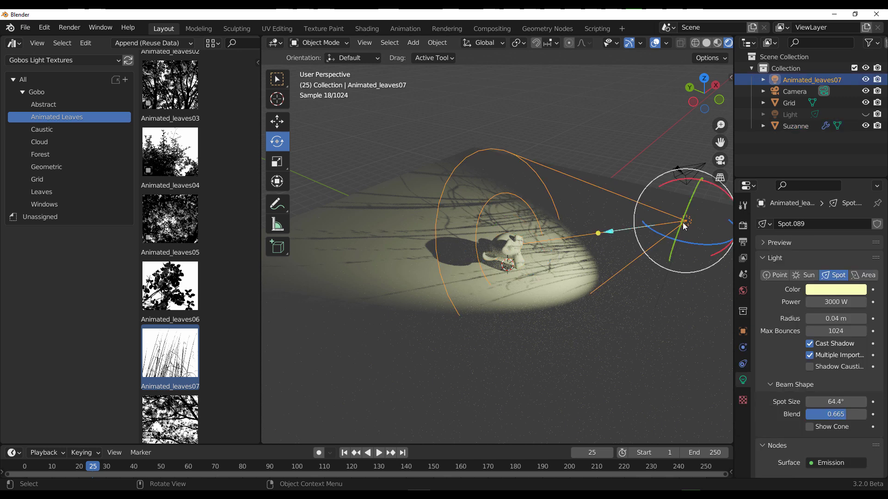
pyautogui.press('Delete')
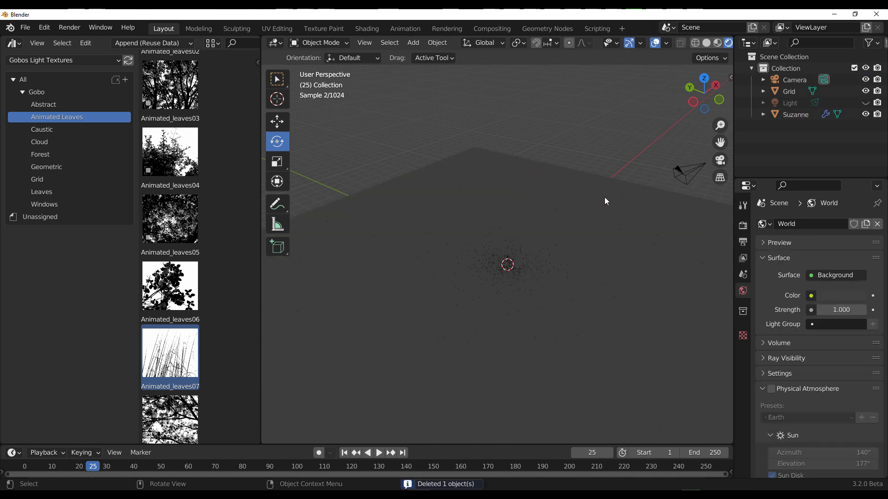
# - Switch the viewport to solid shading to see the monkey head and the ground without a light
pyautogui.moveTo(604, 201); pyautogui.dragTo(592, 254, button='middle')
pyautogui.scroll(2, 556, 258)
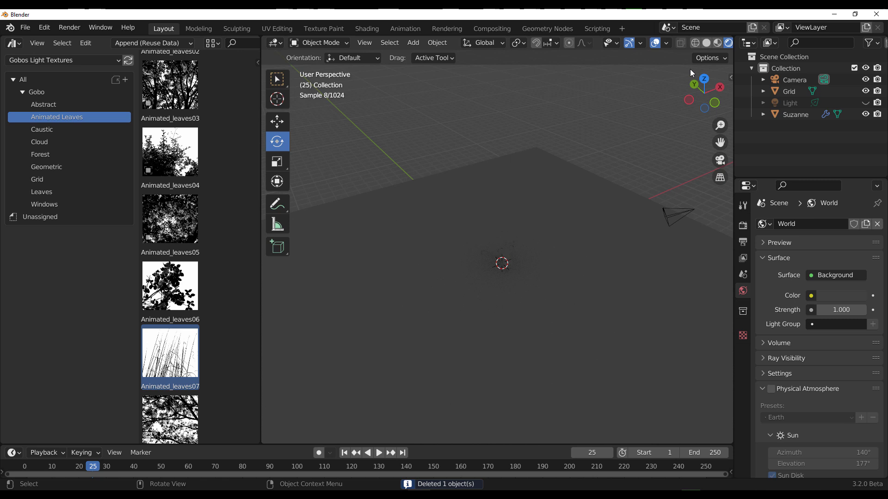
pyautogui.click(706, 43)
pyautogui.scroll(3, 509, 314)
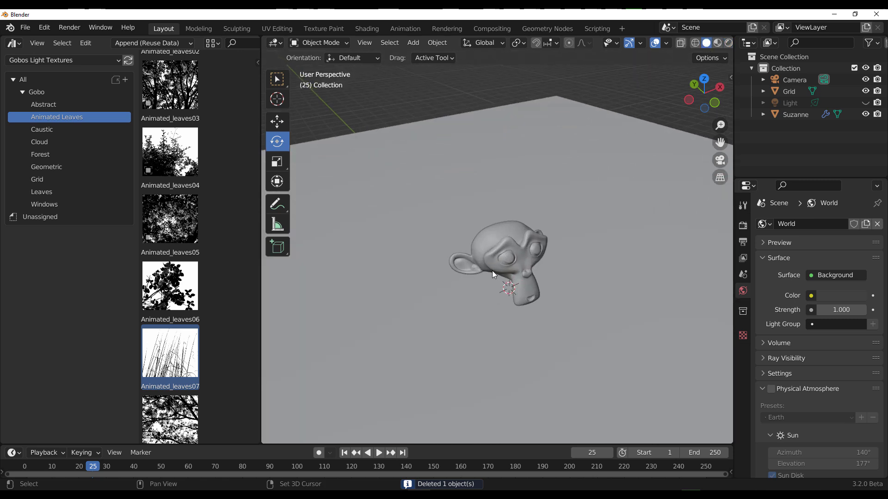
# - Add a cube mesh at the monkey head and scale it up until it encloses the head
pyautogui.hotkey('shift', 'a')
pyautogui.moveTo(490, 256)
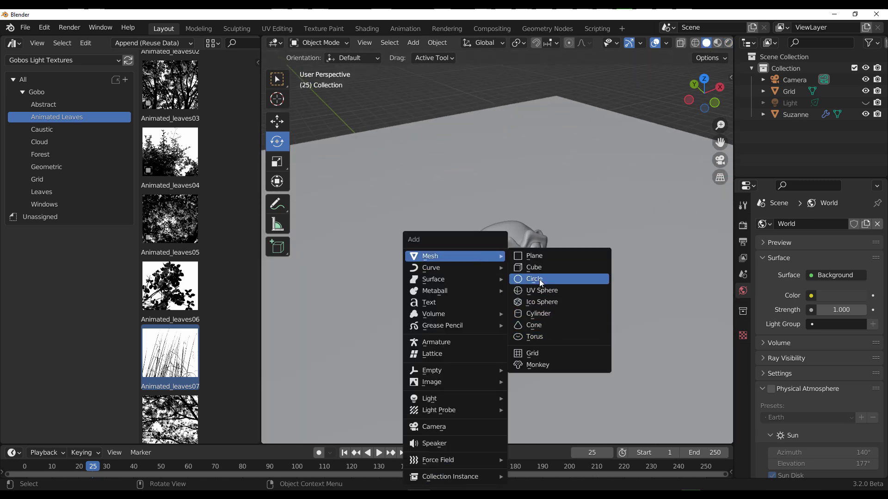
pyautogui.click(541, 269)
pyautogui.press('s')
pyautogui.click(657, 370)
# - Raise the cube with the Move tool and stretch it along the X axis with the Scale tool
pyautogui.click(277, 121)
pyautogui.moveTo(508, 224); pyautogui.dragTo(507, 160)
pyautogui.moveTo(522, 222); pyautogui.dragTo(546, 217, button='middle')
pyautogui.click(277, 162)
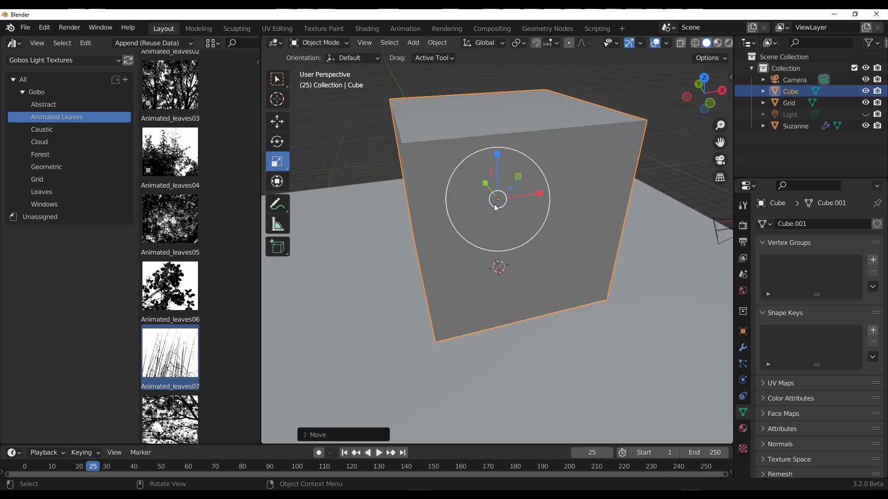
pyautogui.moveTo(538, 193); pyautogui.dragTo(560, 190)
pyautogui.moveTo(514, 234); pyautogui.dragTo(478, 241, button='middle')
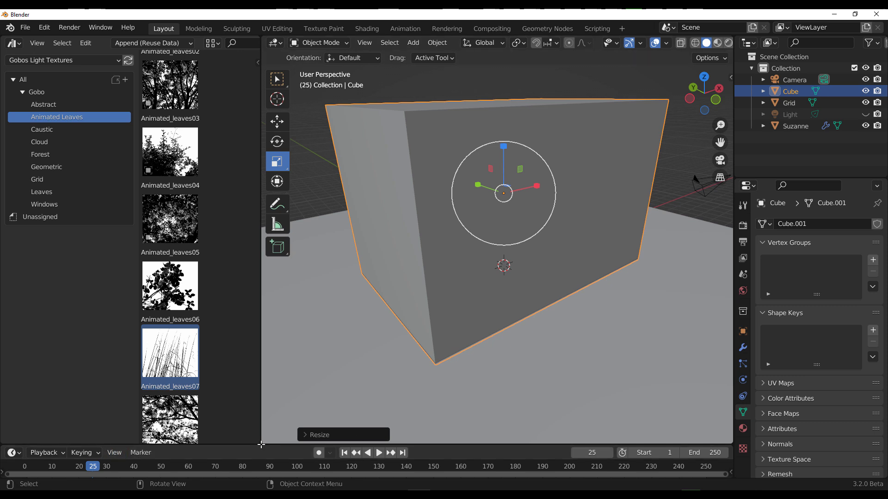
# - Split the 3D viewport horizontally and turn the new lower area into a Shader Editor
pyautogui.moveTo(261, 445); pyautogui.dragTo(268, 287)
pyautogui.click(275, 288)
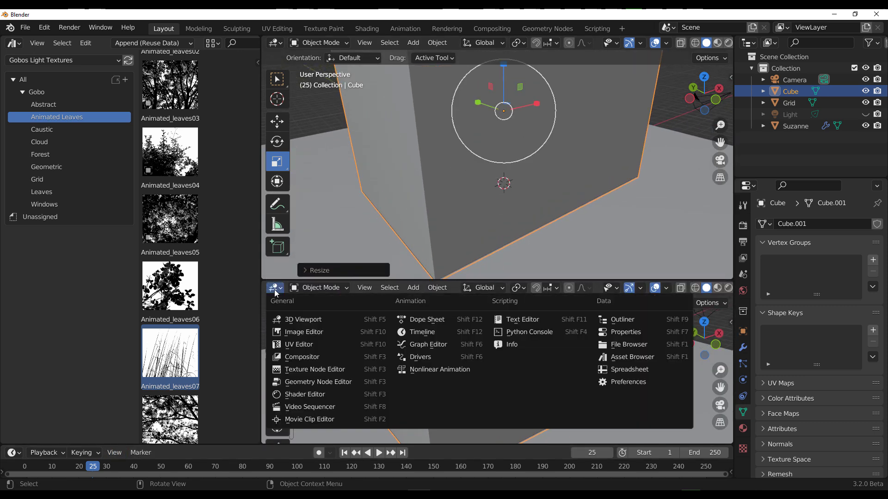
pyautogui.click(276, 288)
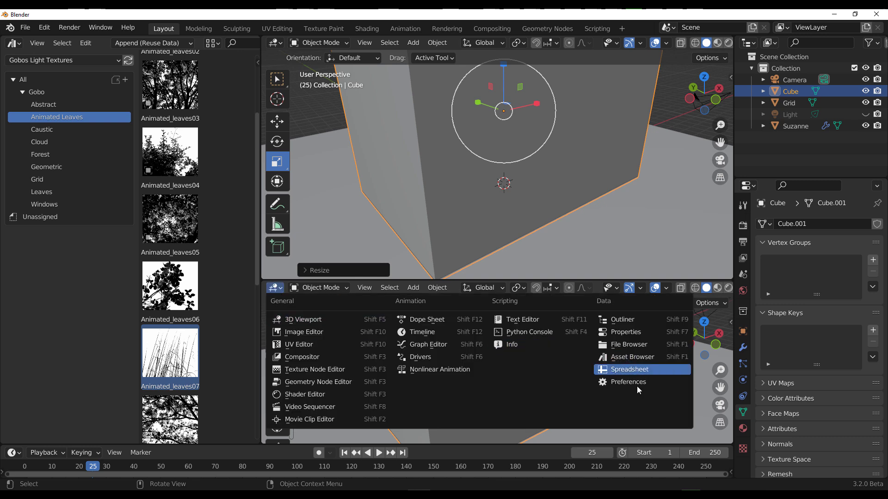
pyautogui.click(330, 396)
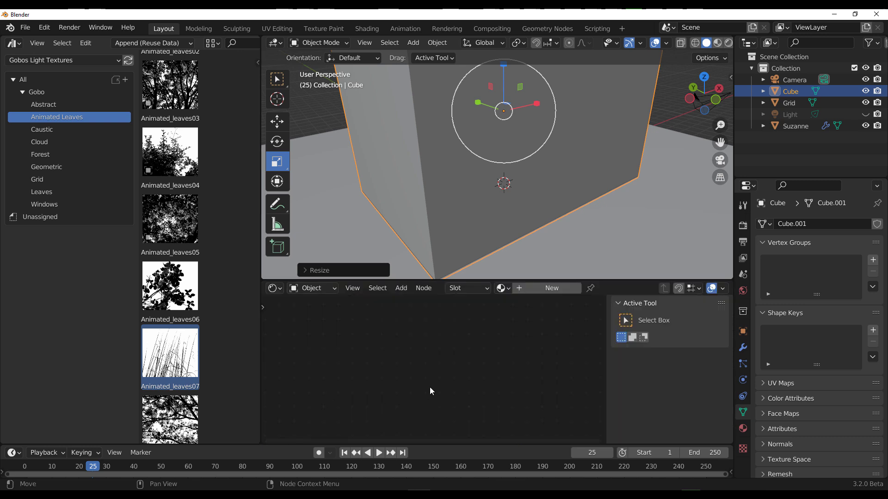
# - Create a new material for the cube and delete its Principled BSDF node
pyautogui.click(542, 288)
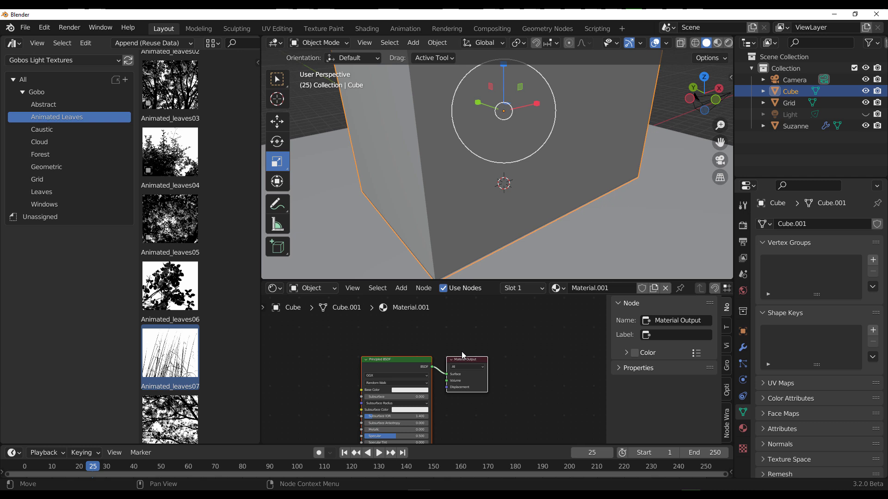
pyautogui.click(374, 360)
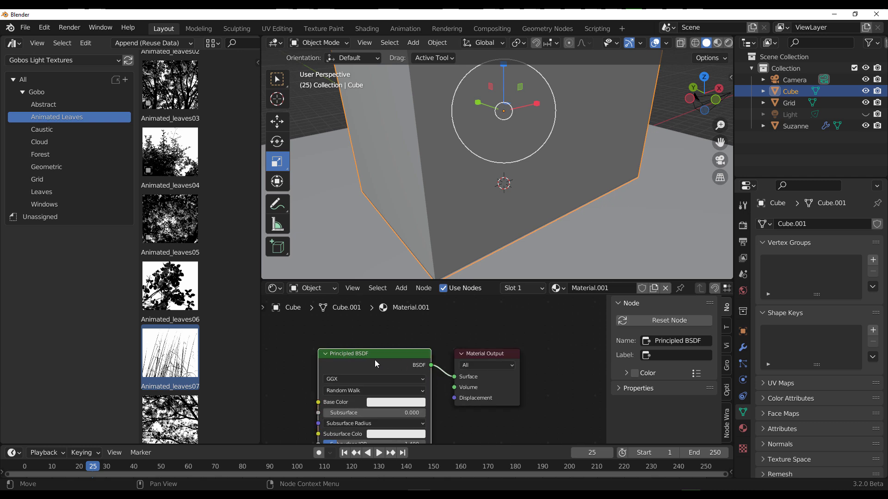
pyautogui.press('Delete')
# - Add a Principled Volume shader and connect its Volume output to the Material Output's Volume input
pyautogui.hotkey('shift', 'a')
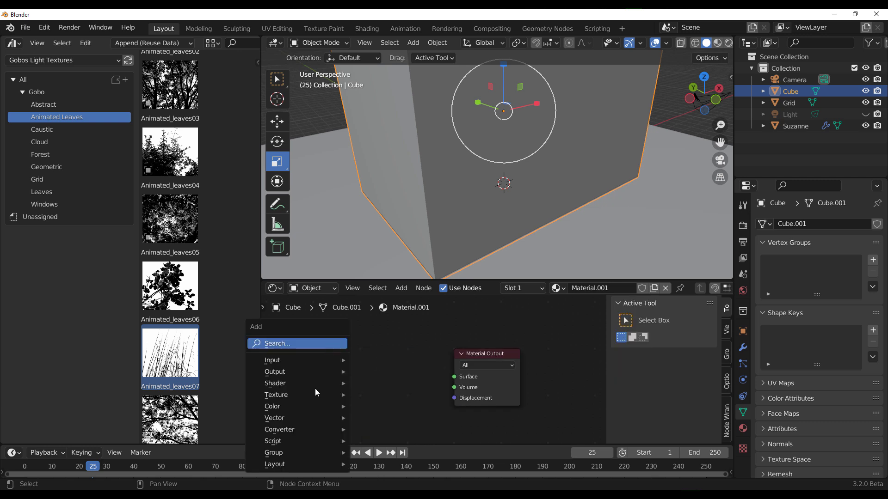
pyautogui.moveTo(306, 387)
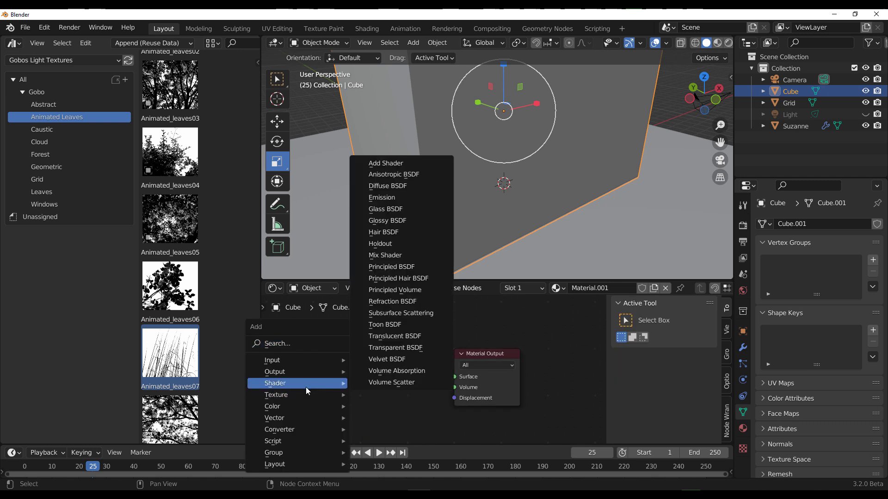
pyautogui.click(401, 290)
pyautogui.click(409, 368)
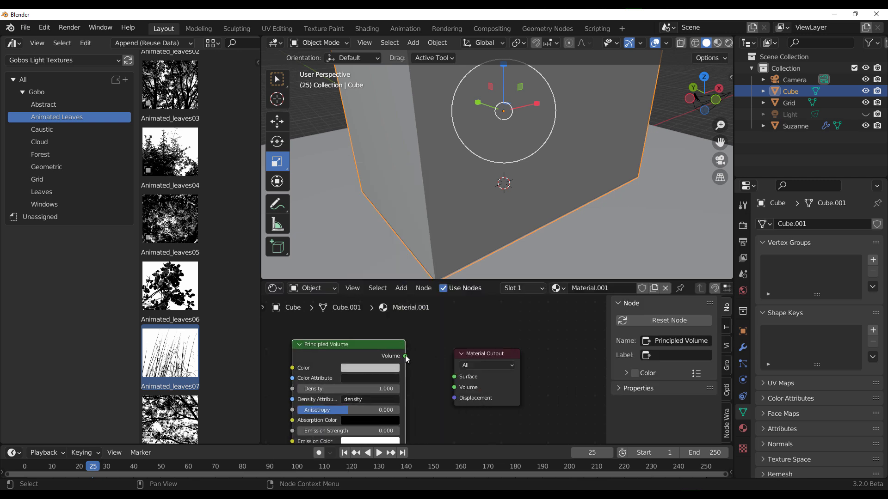
pyautogui.moveTo(405, 356); pyautogui.dragTo(455, 387)
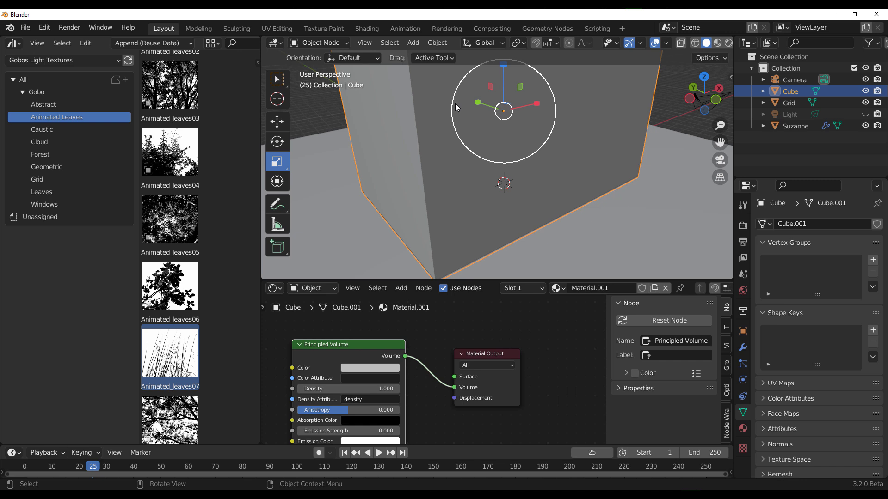
# - Switch the viewport to rendered shading to preview the cube's volume
pyautogui.moveTo(681, 82); pyautogui.dragTo(620, 143, button='middle')
pyautogui.click(729, 43)
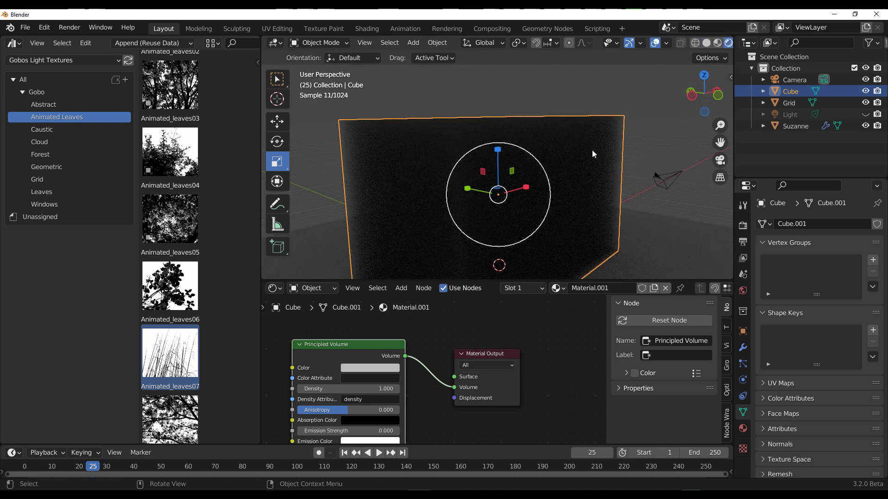
pyautogui.scroll(-5, 592, 149)
pyautogui.scroll(4, 534, 187)
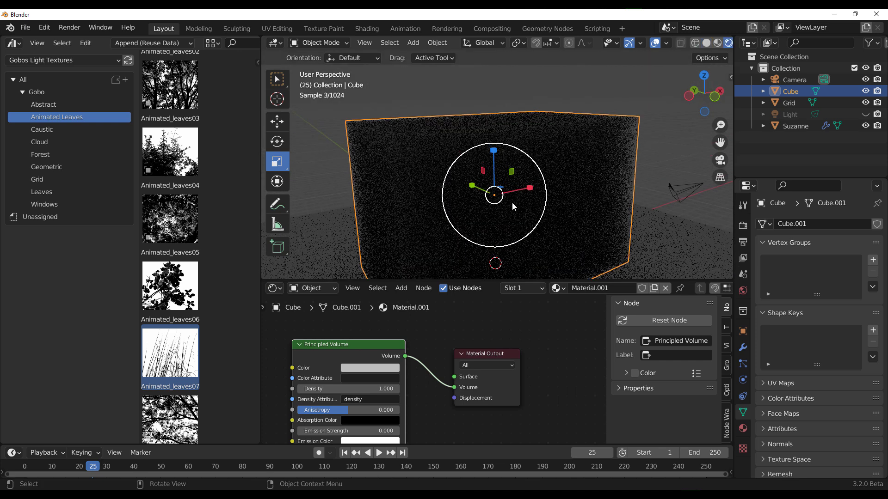
# - Try a density of 0.5 for the Principled Volume node and settle on 0.3
pyautogui.doubleClick(369, 389)
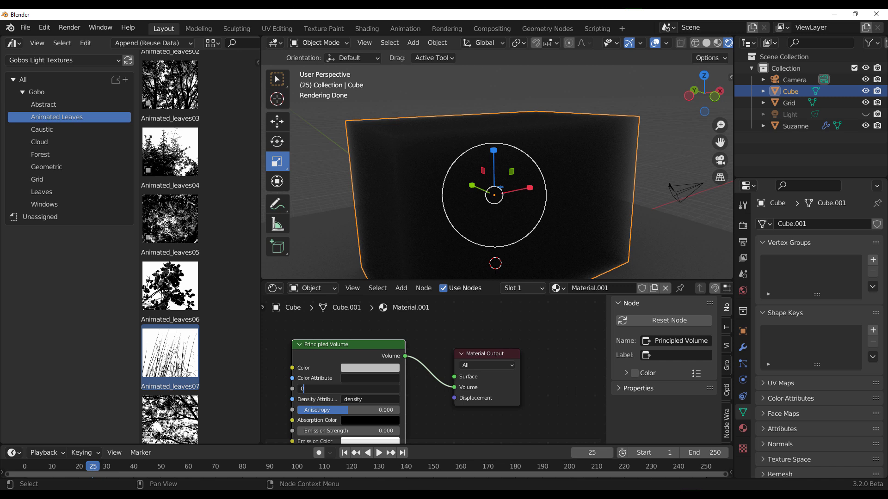
pyautogui.write('0.5')
pyautogui.press('Return')
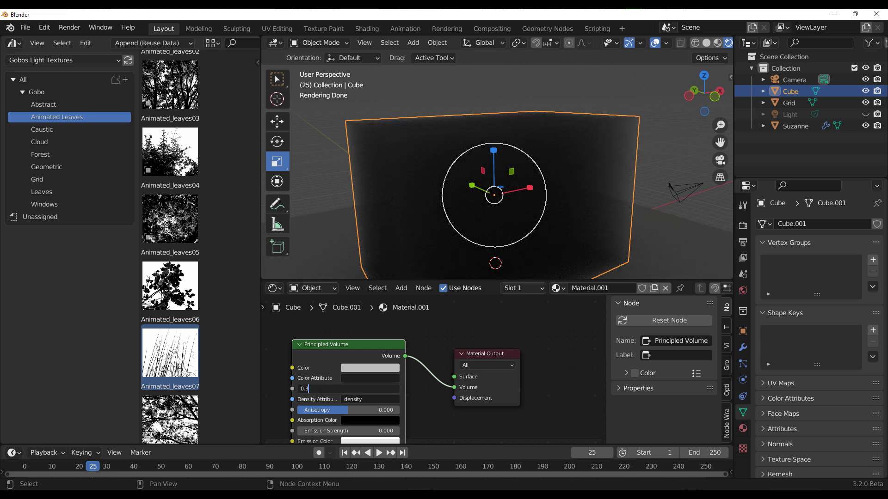
pyautogui.press('Return')
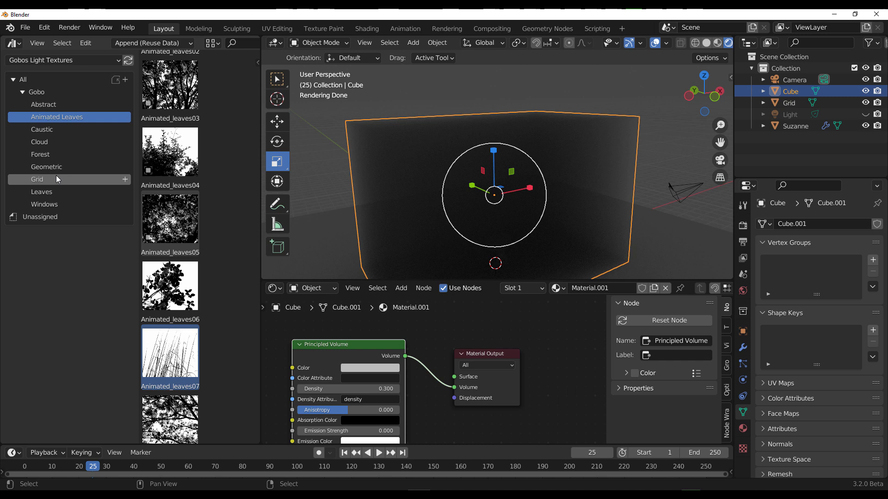
# - Place the caustic03 light from the library's Caustic catalog into the scene
pyautogui.click(52, 130)
pyautogui.scroll(-3, 168, 190)
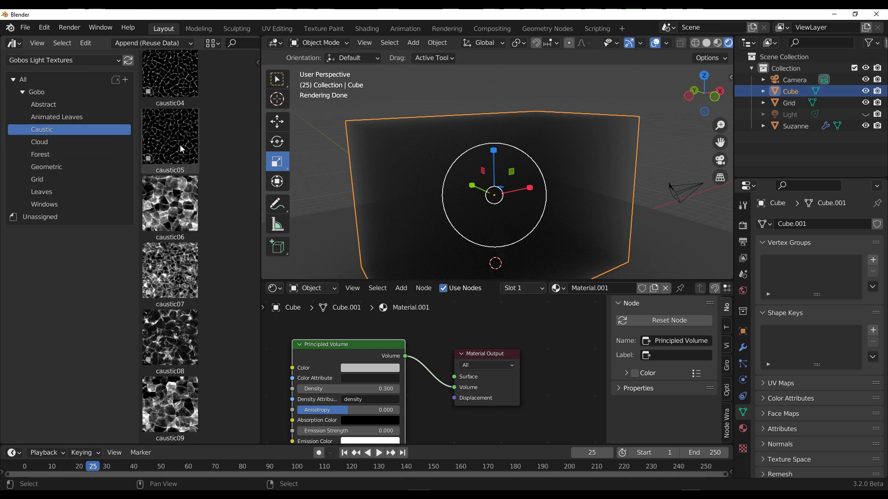
pyautogui.scroll(3, 193, 233)
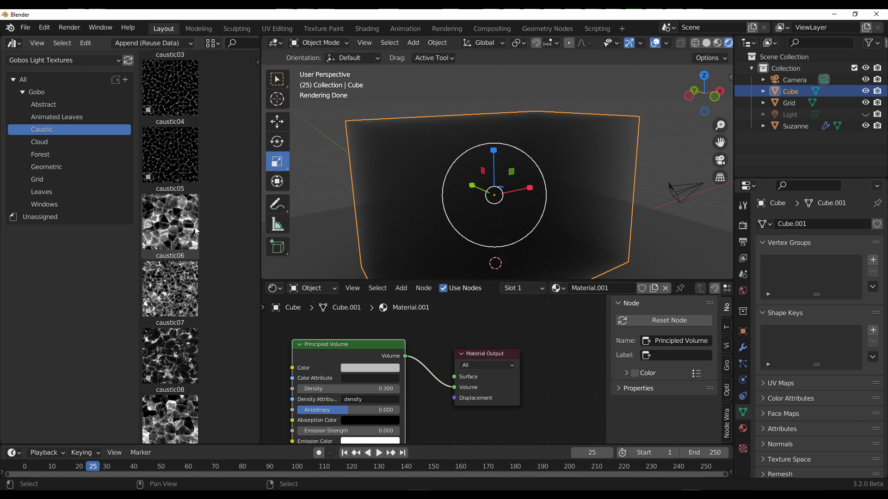
pyautogui.moveTo(170, 116); pyautogui.dragTo(662, 248)
# - Move the caustic03 light from the edge of the ground to near the monkey head
pyautogui.scroll(-5, 593, 233)
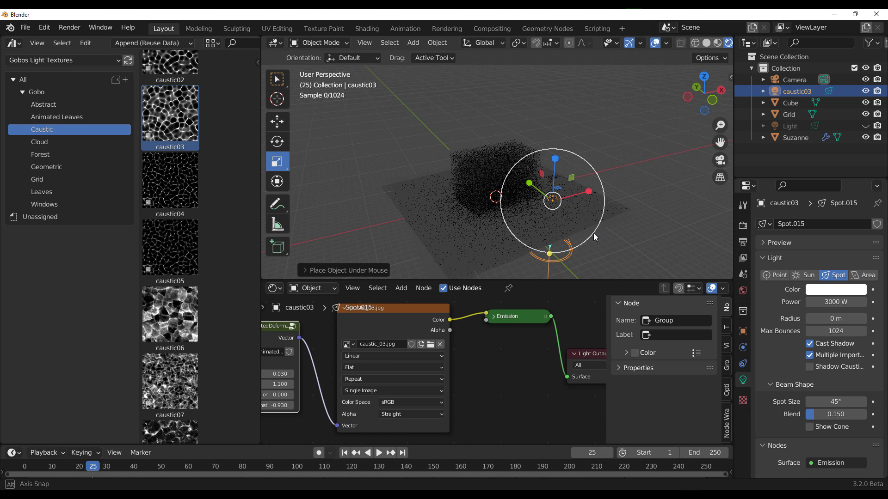
pyautogui.click(275, 121)
pyautogui.moveTo(583, 222); pyautogui.dragTo(612, 254, button='middle')
pyautogui.press('g')
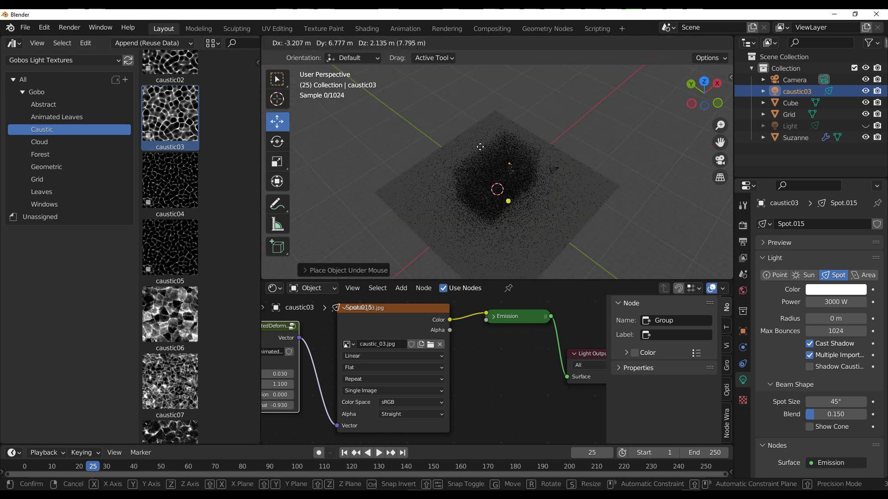
pyautogui.click(476, 146)
pyautogui.press('g')
pyautogui.click(523, 154)
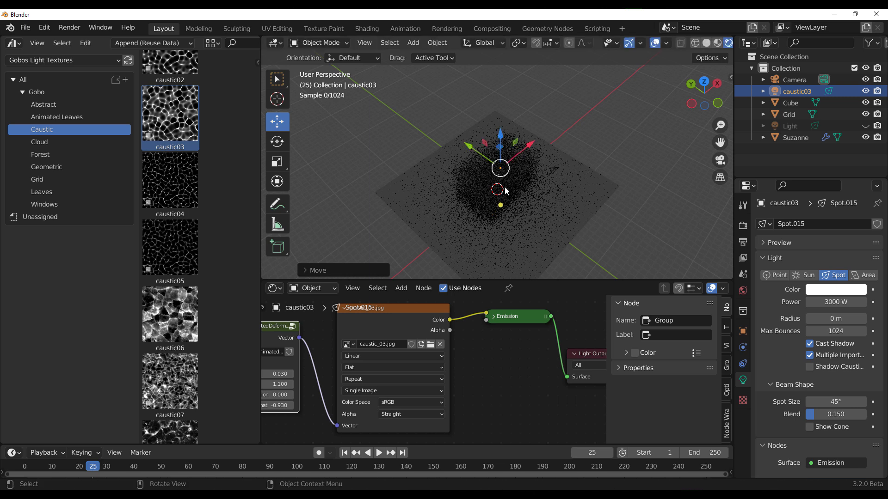
pyautogui.scroll(5, 505, 191)
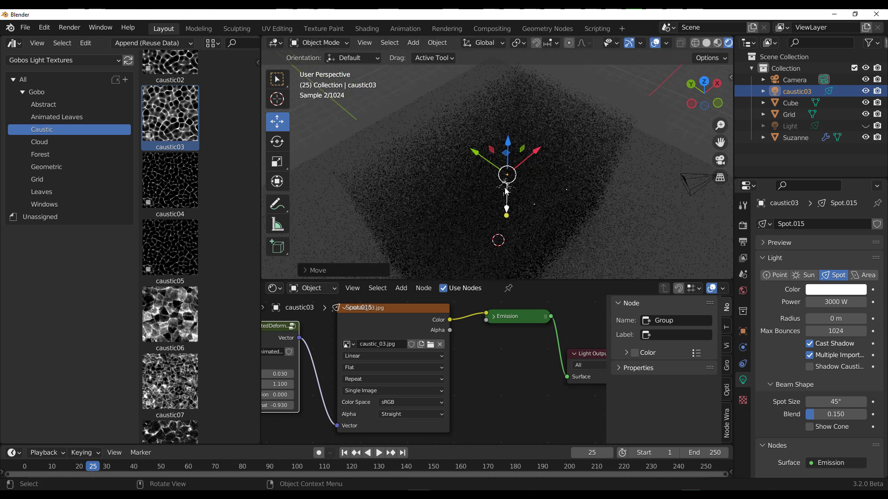
# - Hide the volume cube in the viewport
pyautogui.click(865, 102)
pyautogui.scroll(-3, 462, 204)
pyautogui.moveTo(462, 204); pyautogui.dragTo(462, 212, button='middle')
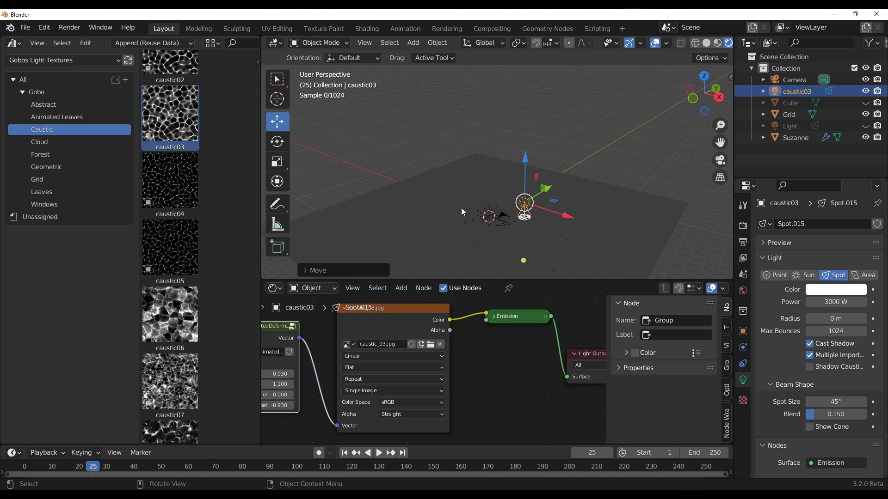
# - Raise the caustic03 light and center it above the monkey head
pyautogui.press('g')
pyautogui.click(519, 101)
pyautogui.moveTo(517, 197); pyautogui.dragTo(450, 210, button='middle')
pyautogui.press('g')
pyautogui.click(543, 123)
pyautogui.scroll(3, 507, 199)
# - Set the caustic03 light's spot size to 87.9°
pyautogui.moveTo(503, 201); pyautogui.dragTo(544, 213, button='middle')
pyautogui.moveTo(836, 402); pyautogui.dragTo(867, 402)
pyautogui.moveTo(525, 222); pyautogui.dragTo(605, 218, button='middle')
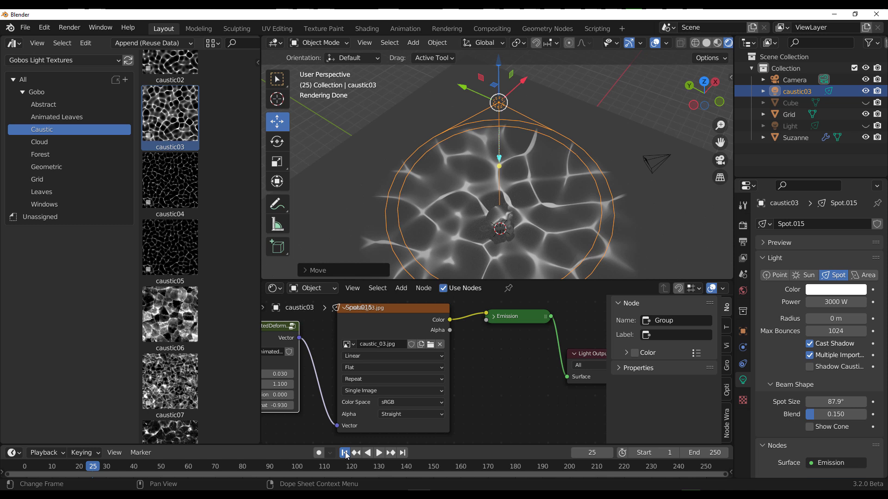
# - Play the animation from the first frame to watch the moving caustic pattern, and stop it
pyautogui.click(345, 453)
pyautogui.click(379, 453)
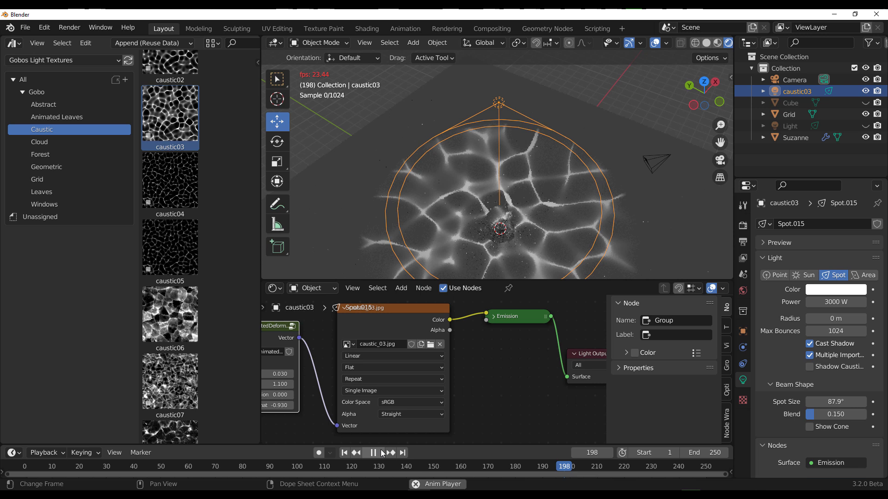
pyautogui.click(380, 451)
# - Set the X, Y and Z scale of the caustic03 light's Mapping node to 5
pyautogui.moveTo(507, 406); pyautogui.dragTo(605, 388, button='middle')
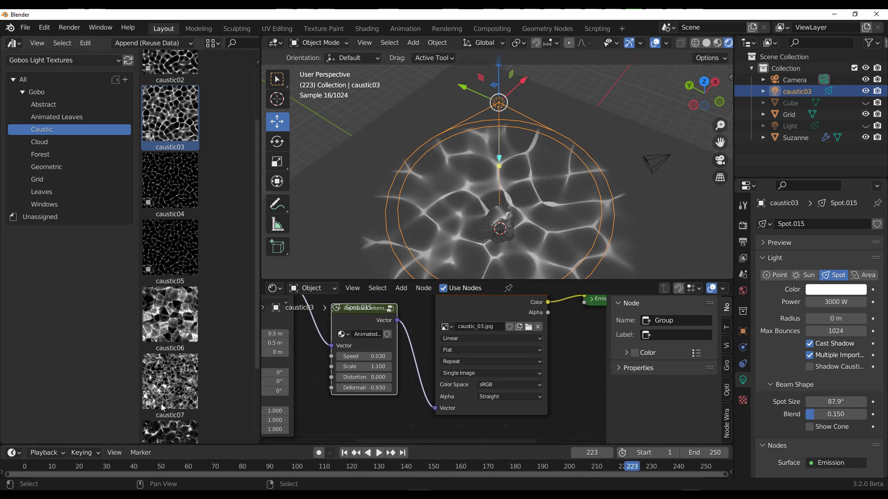
pyautogui.moveTo(392, 418); pyautogui.dragTo(553, 369, button='middle')
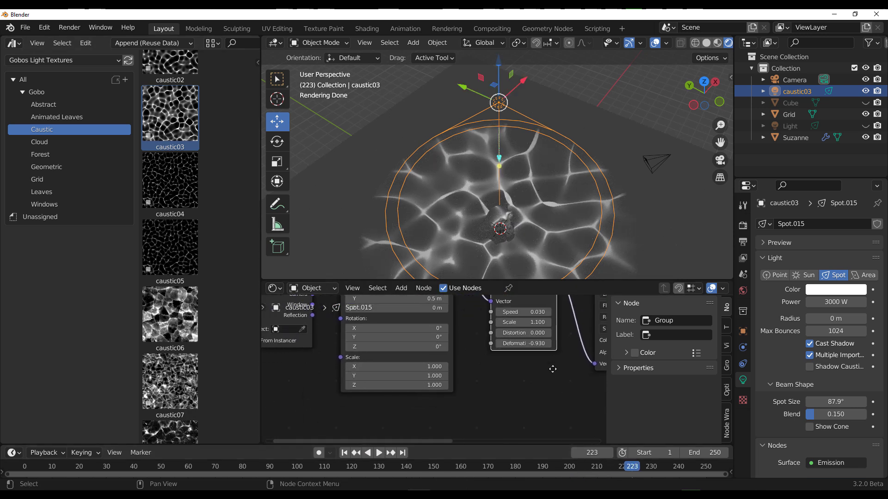
pyautogui.scroll(-3, 448, 376)
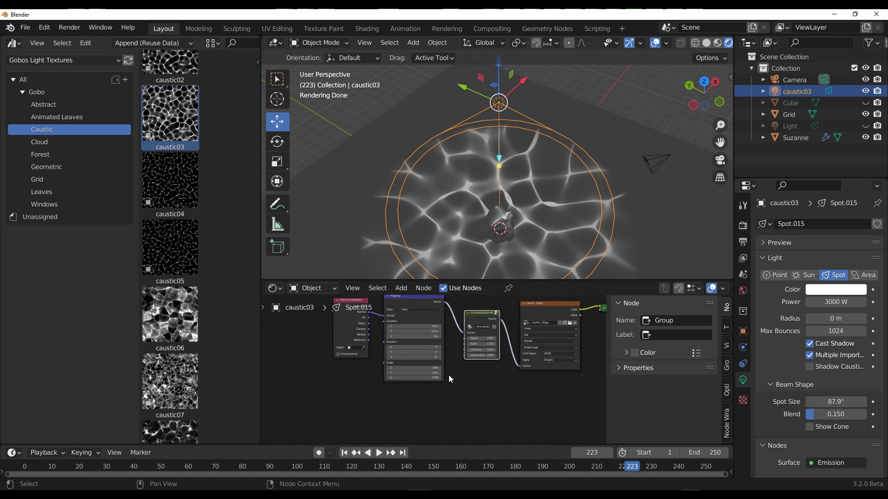
pyautogui.scroll(3, 449, 368)
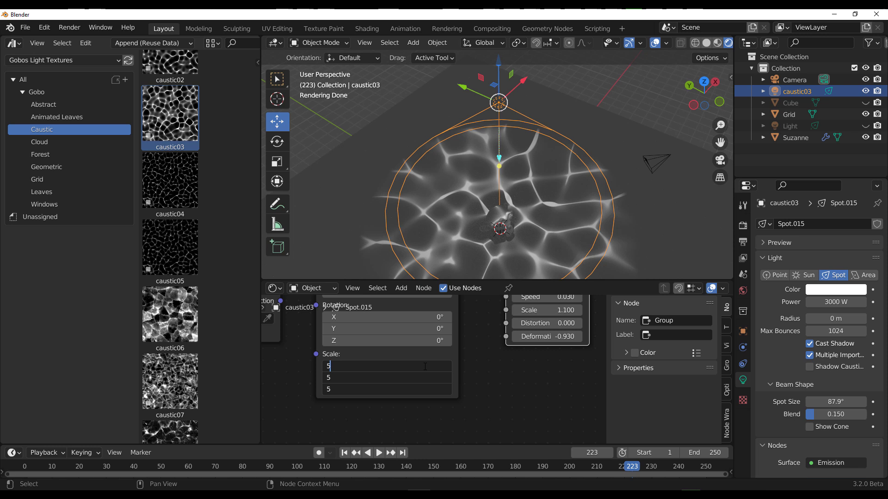
pyautogui.press('Return')
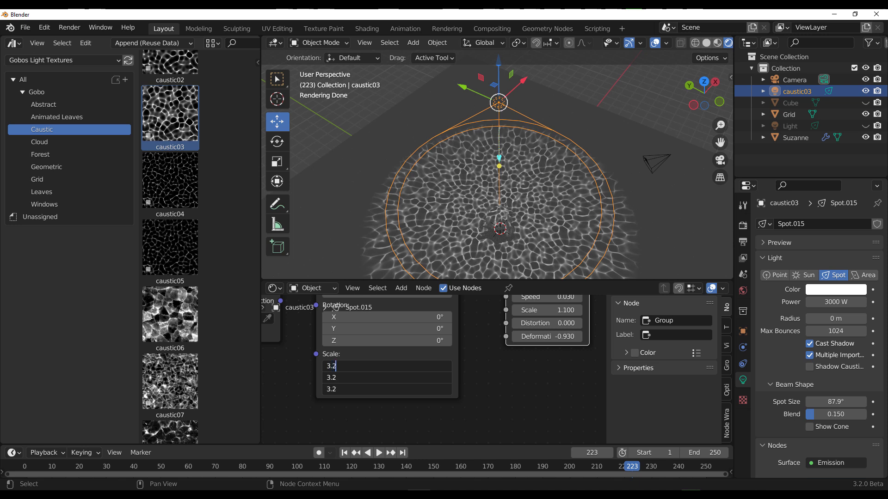
# - Set the X, Y and Z scale of the caustic03 light's Mapping node to 3.2
pyautogui.press('Return')
pyautogui.moveTo(536, 194); pyautogui.dragTo(569, 199, button='middle')
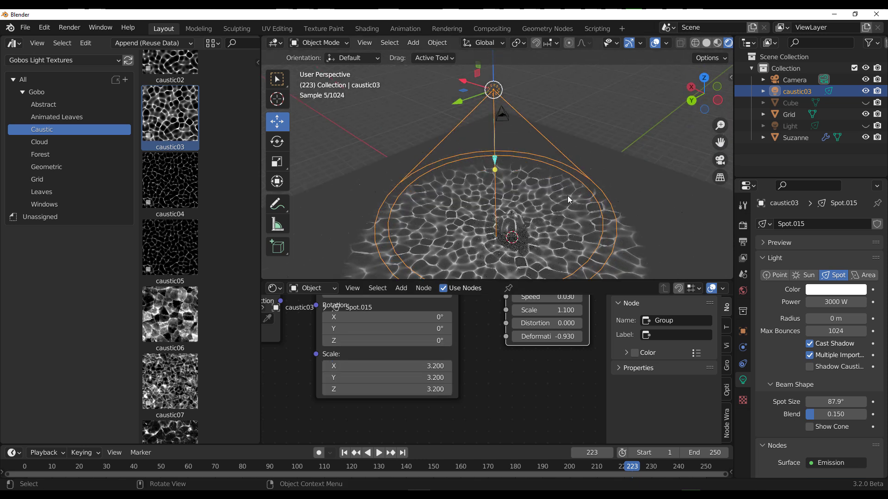
# - Show the hidden volume cube around the monkey head again and widen it along the Y axis
pyautogui.click(865, 102)
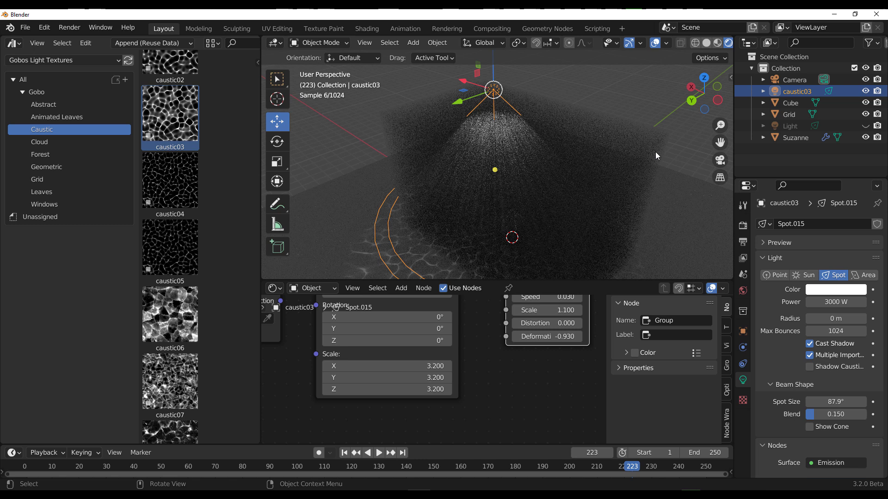
pyautogui.moveTo(656, 152); pyautogui.dragTo(314, 160, button='middle')
pyautogui.click(537, 190)
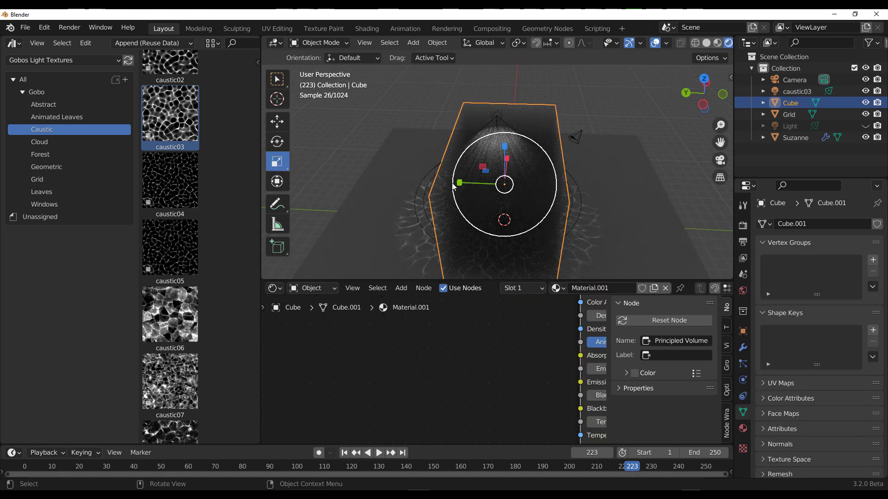
pyautogui.moveTo(452, 185); pyautogui.dragTo(421, 185)
pyautogui.hotkey('ctrl', 'z')
pyautogui.moveTo(529, 217); pyautogui.dragTo(756, 142, button='middle')
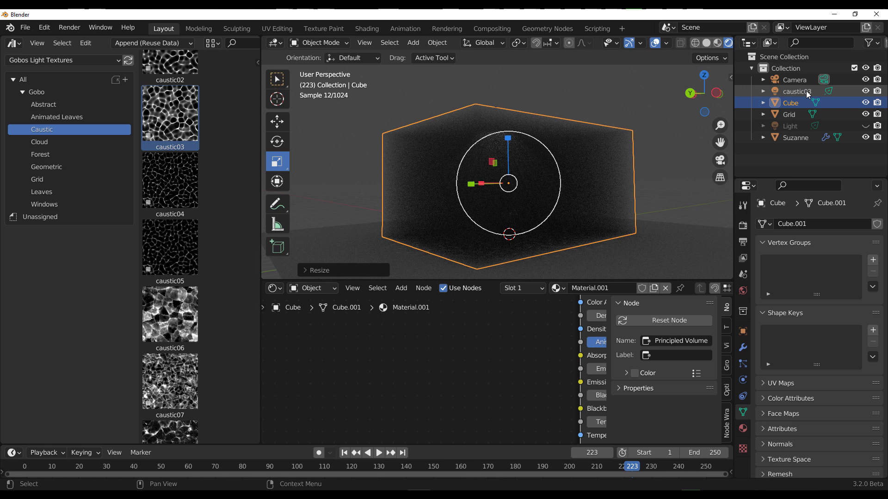
# - Check the caustic light on the monkey head up close and set the caustic03 light's power to 30000 W
pyautogui.click(796, 137)
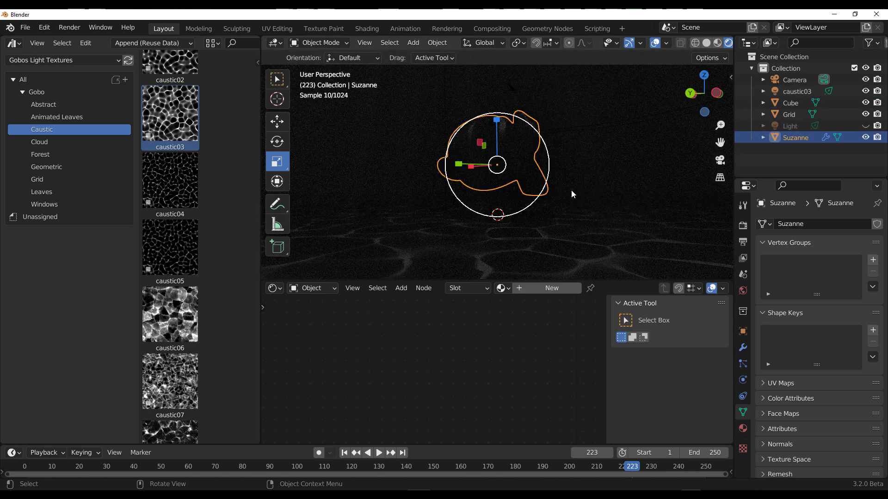
pyautogui.moveTo(571, 190); pyautogui.dragTo(521, 179, button='middle')
pyautogui.scroll(4, 487, 182)
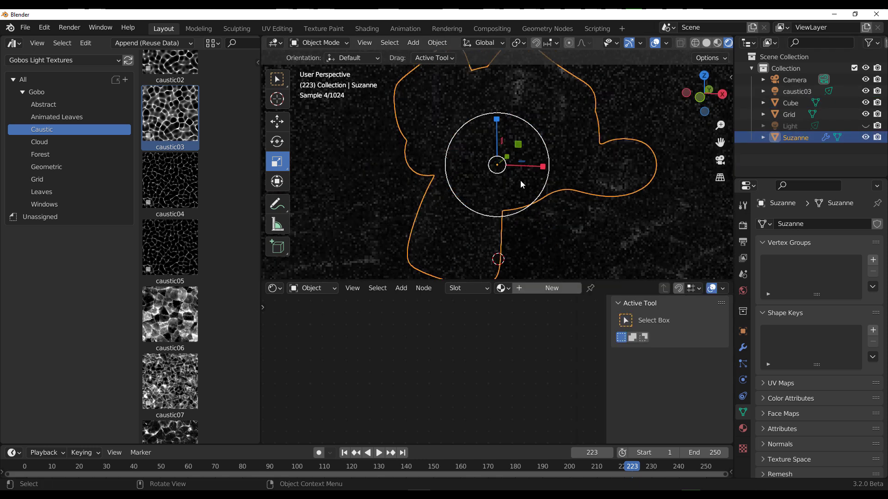
pyautogui.scroll(-2, 520, 184)
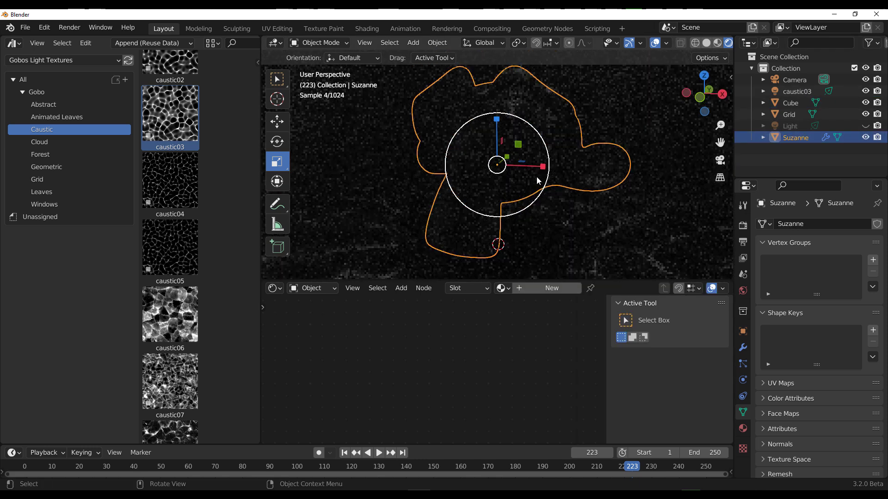
pyautogui.click(792, 92)
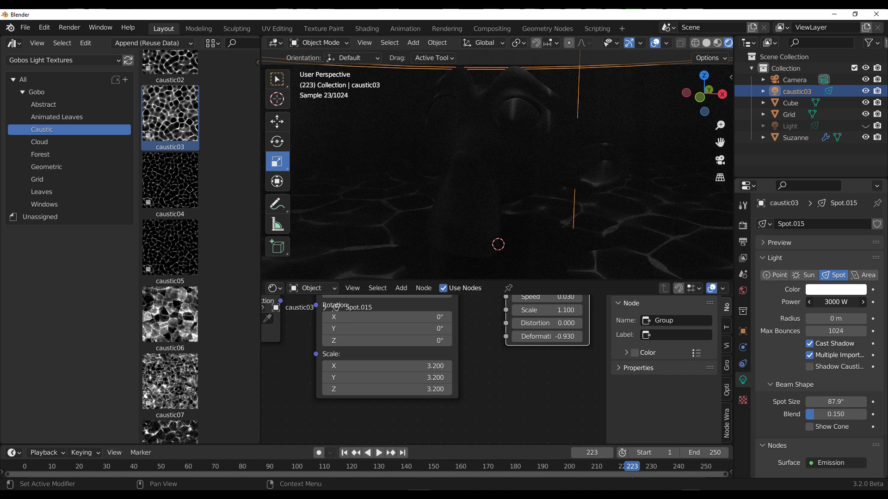
pyautogui.press('Return')
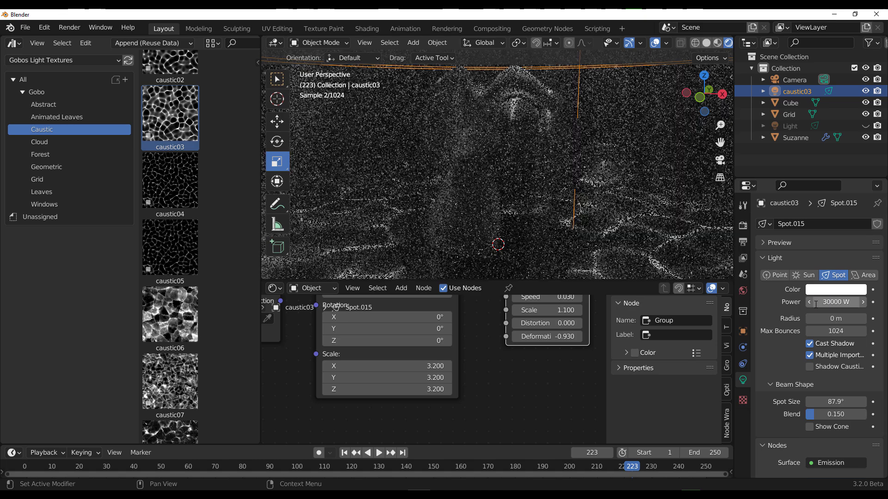
pyautogui.rightClick(779, 337)
pyautogui.moveTo(516, 241); pyautogui.dragTo(540, 224, button='middle')
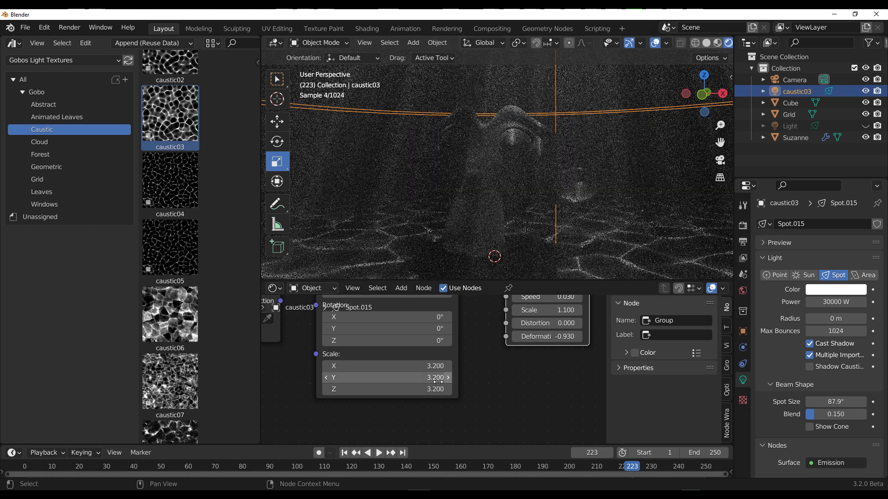
# - Set the density of the cube's Principled Volume node to 0.2
pyautogui.click(344, 157)
pyautogui.scroll(-7, 476, 370)
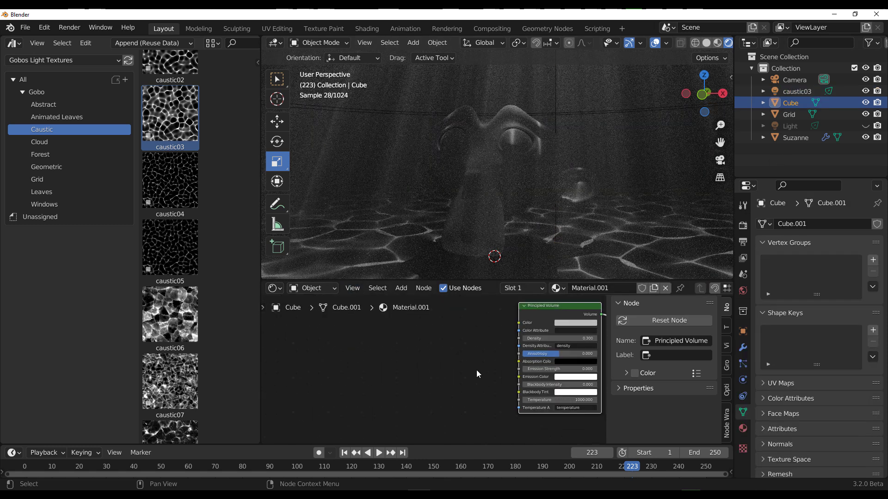
pyautogui.moveTo(482, 373); pyautogui.dragTo(341, 375, button='middle')
pyautogui.scroll(2, 451, 353)
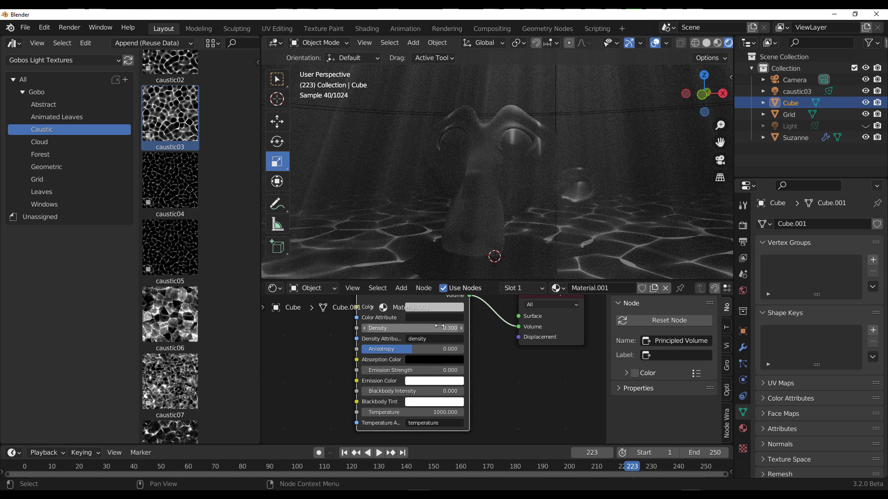
pyautogui.doubleClick(416, 328)
pyautogui.write('0')
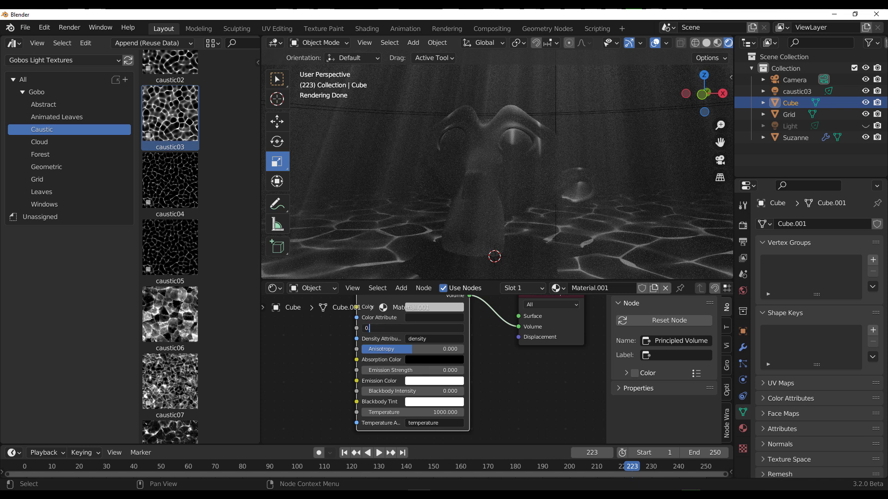
pyautogui.write('.2')
pyautogui.press('Return')
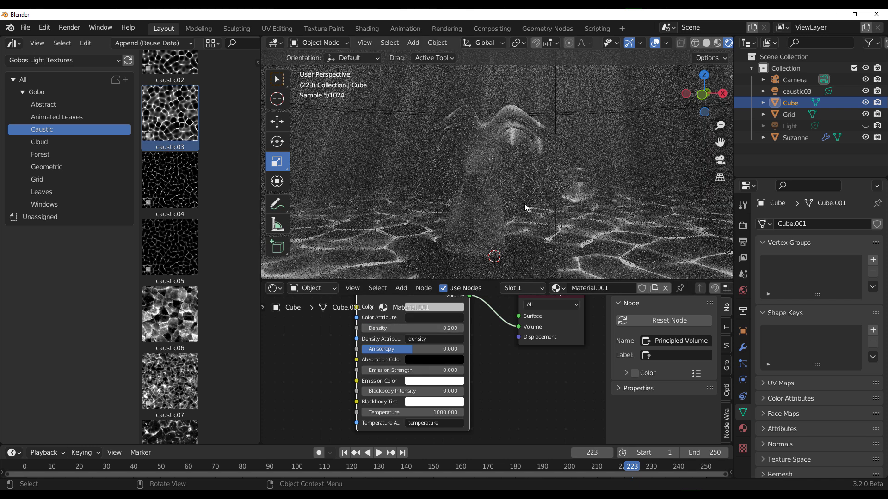
# - Adjust the caustic03 light's power to 30008 W and tint its color pale blue
pyautogui.click(792, 124)
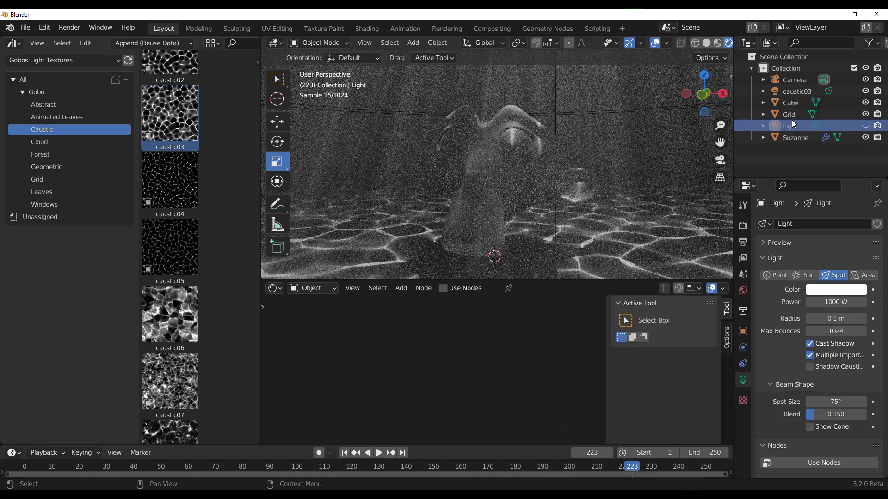
pyautogui.click(792, 91)
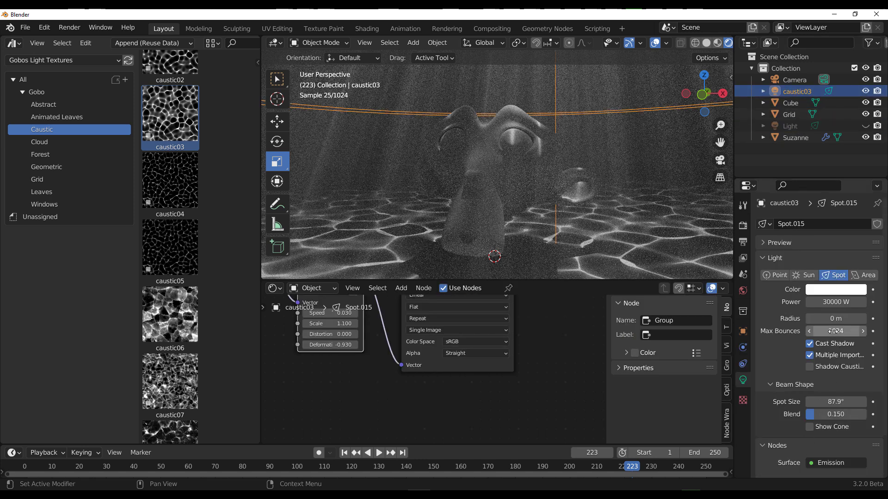
pyautogui.moveTo(832, 305); pyautogui.dragTo(836, 305)
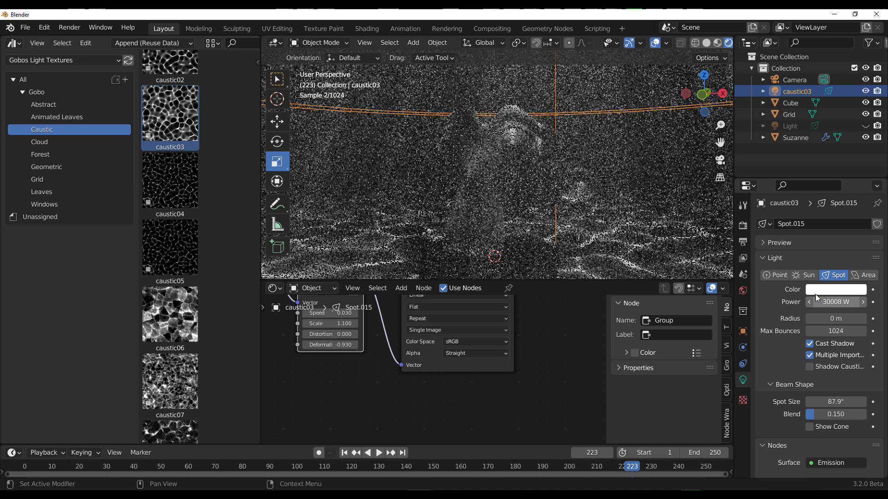
pyautogui.click(822, 290)
pyautogui.moveTo(815, 177)
pyautogui.mouseDown()
pyautogui.moveTo(816, 167)
pyautogui.moveTo(811, 174)
pyautogui.mouseUp()
pyautogui.scroll(3, 510, 205)
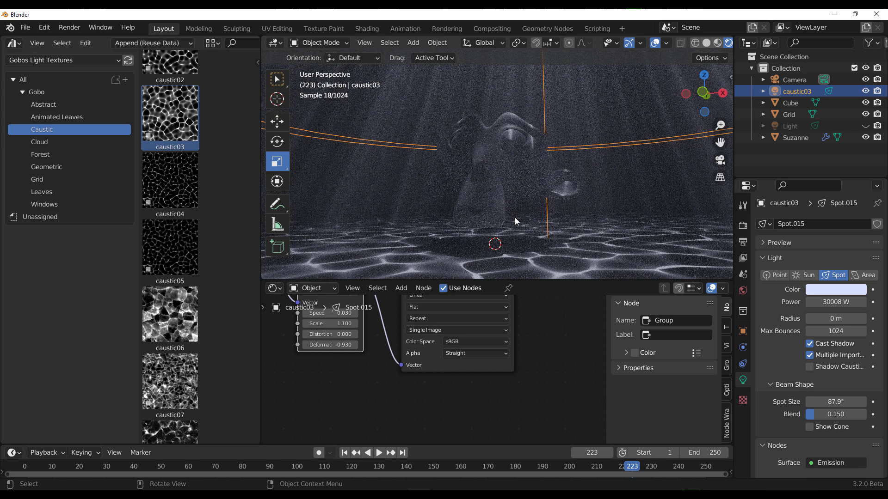
# - Browse the Windows, Leaves, Grid, Geometric, Forest, Cloud and Abstract categories of the gobo library
pyautogui.click(53, 204)
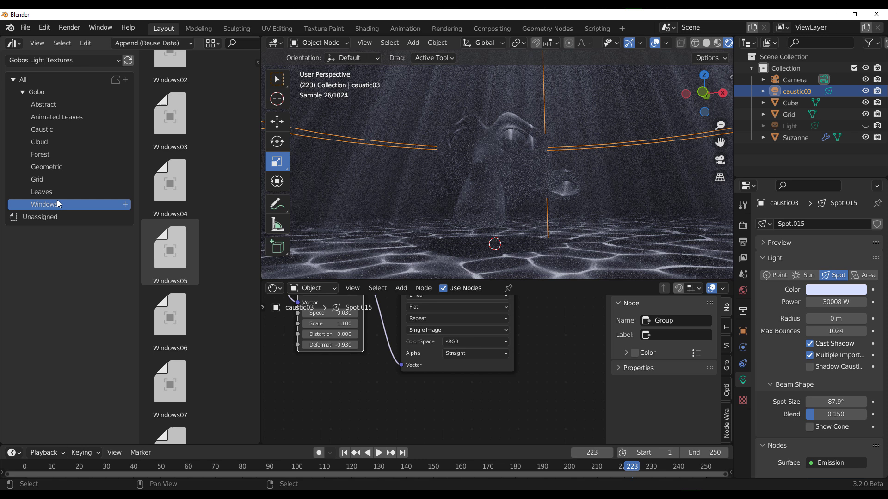
pyautogui.click(57, 192)
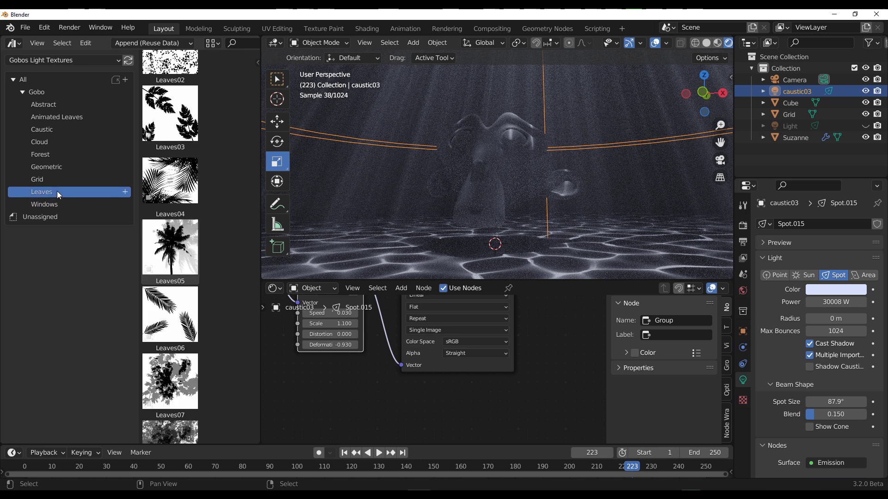
pyautogui.click(53, 182)
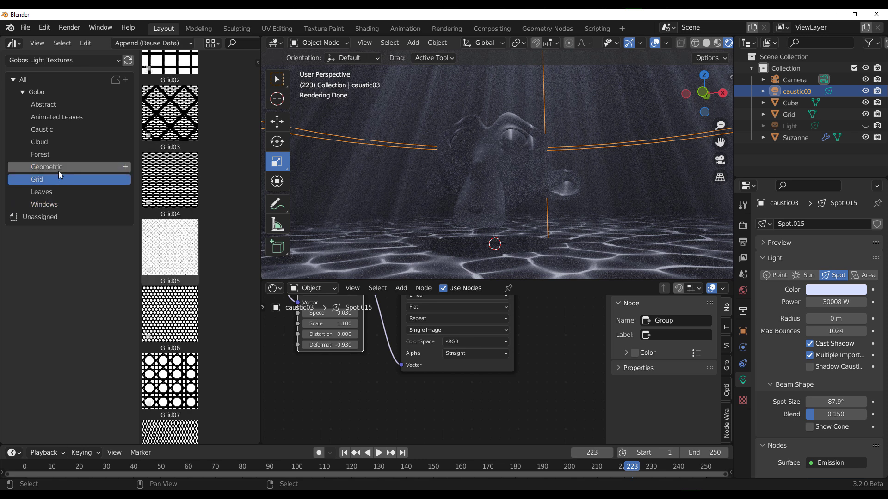
pyautogui.click(59, 169)
pyautogui.click(62, 156)
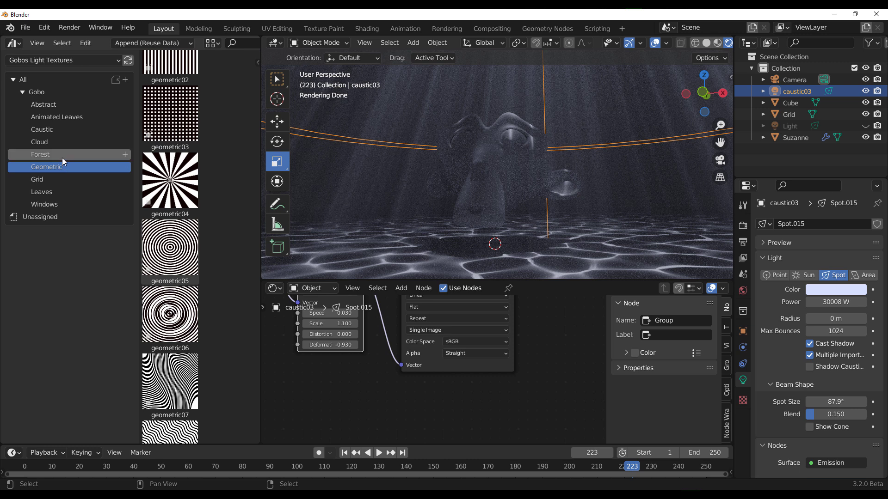
pyautogui.click(58, 144)
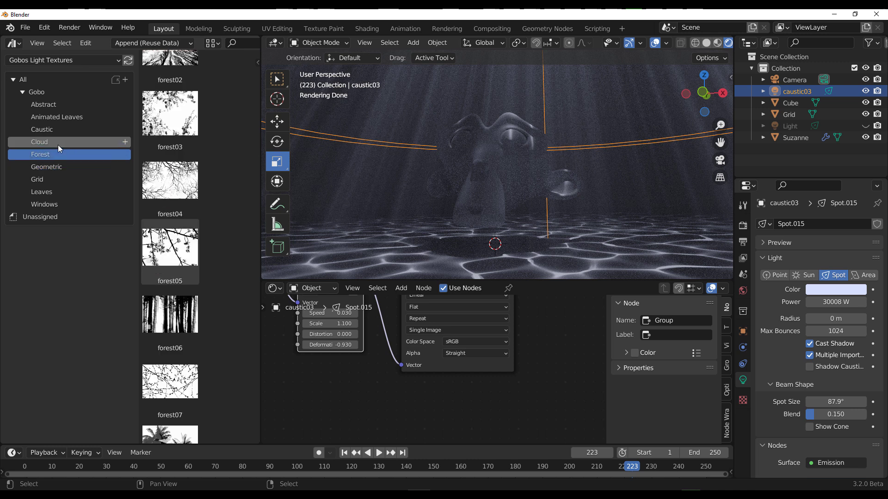
pyautogui.click(63, 109)
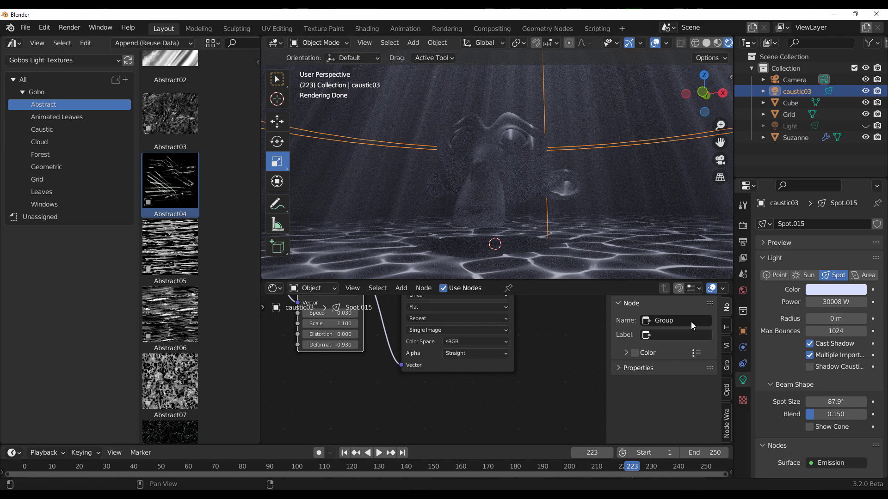
# - Switch from Blender to the web browser and look through the Gobos Light Textures product page
pyautogui.click(834, 14)
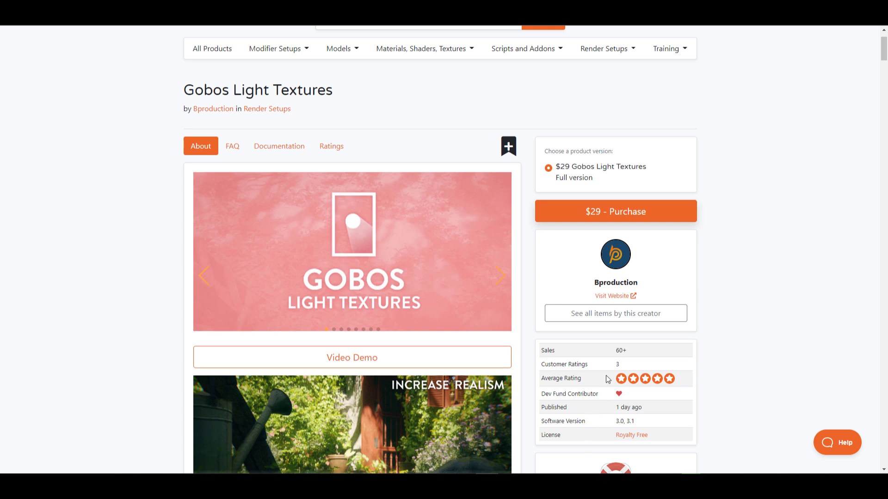
pyautogui.scroll(-5, 772, 313)
pyautogui.scroll(-4, 770, 310)
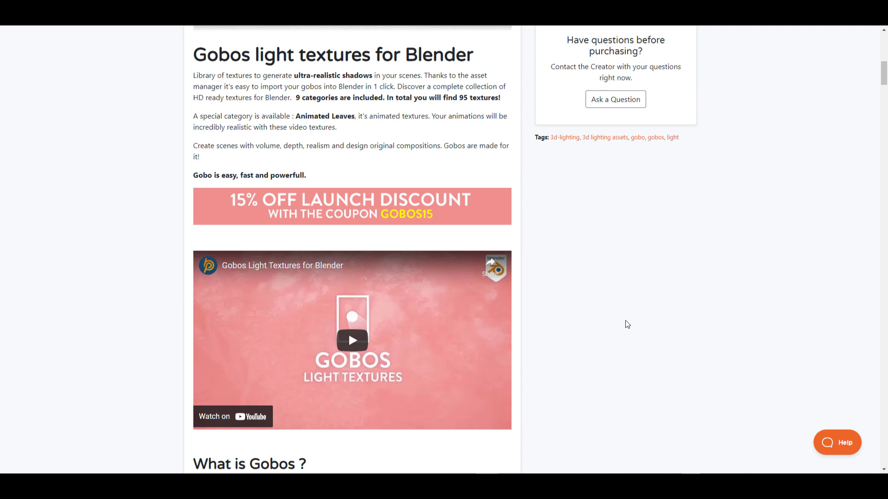
pyautogui.scroll(3, 647, 334)
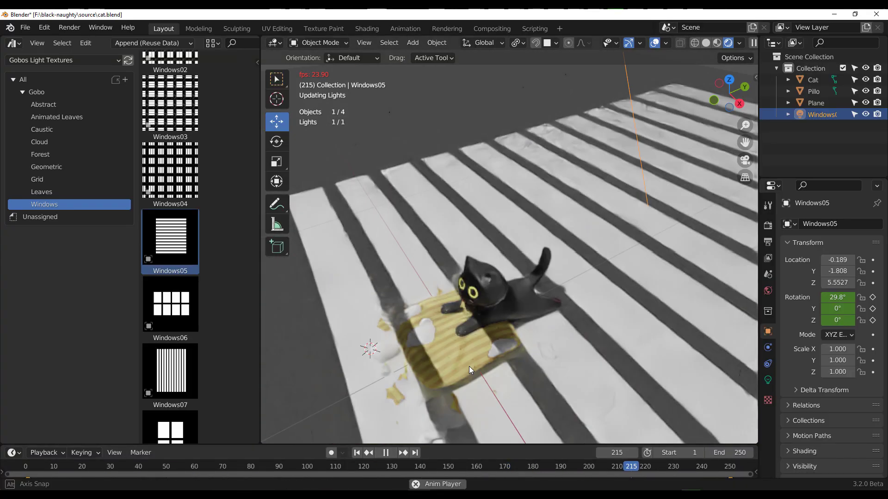
# - In Blender's cat scene, stop the animation playback and place the Leaves08 light from the Leaves category above the cat
pyautogui.scroll(-4, 469, 366)
pyautogui.press('space')
pyautogui.click(46, 192)
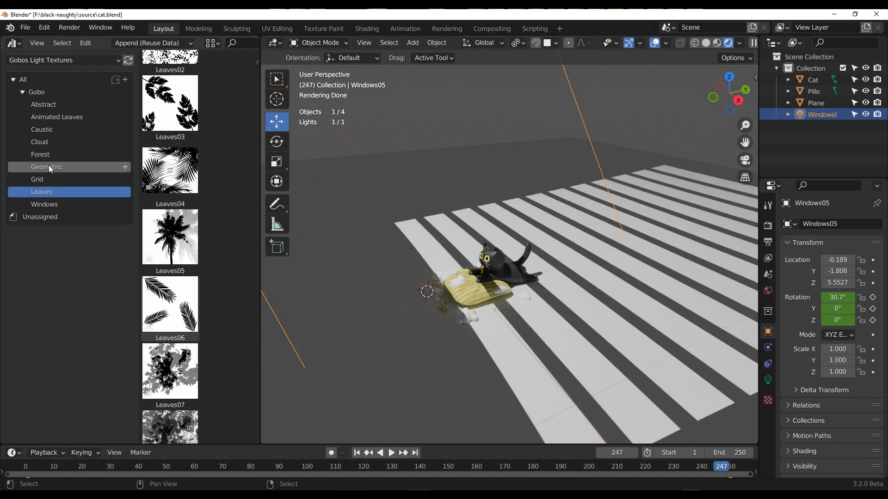
pyautogui.scroll(-3, 170, 300)
pyautogui.moveTo(170, 365); pyautogui.dragTo(424, 342)
pyautogui.scroll(-5, 462, 277)
pyautogui.press('g')
pyautogui.click(470, 407)
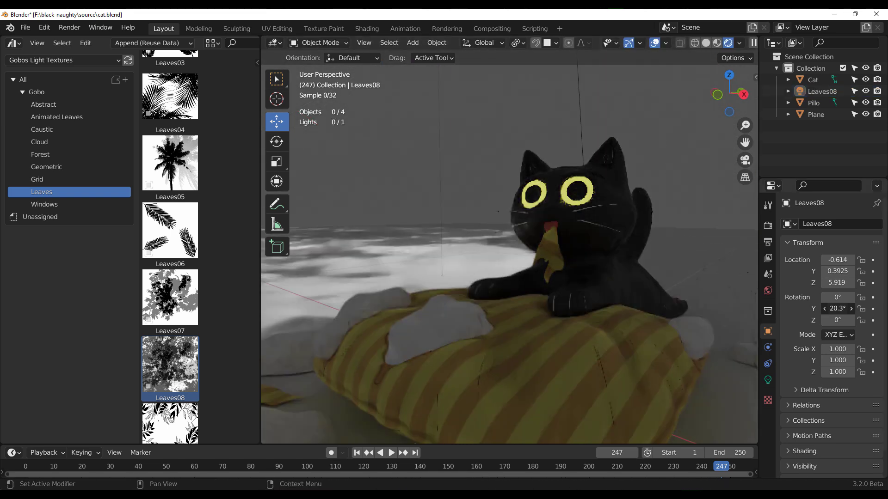
# - Tilt the Leaves08 light around its X axis and tint its color pale pink
pyautogui.moveTo(837, 297); pyautogui.dragTo(828, 297)
pyautogui.moveTo(558, 363); pyautogui.dragTo(532, 325, button='middle')
pyautogui.click(767, 380)
pyautogui.click(841, 292)
pyautogui.moveTo(807, 180); pyautogui.dragTo(798, 200)
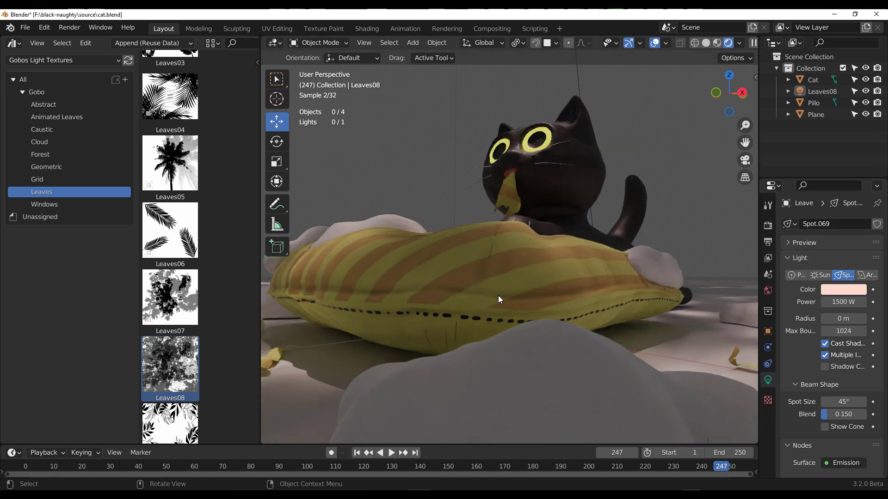
# - Set the Leaves08 light's power to 15000 W
pyautogui.doubleClick(844, 302)
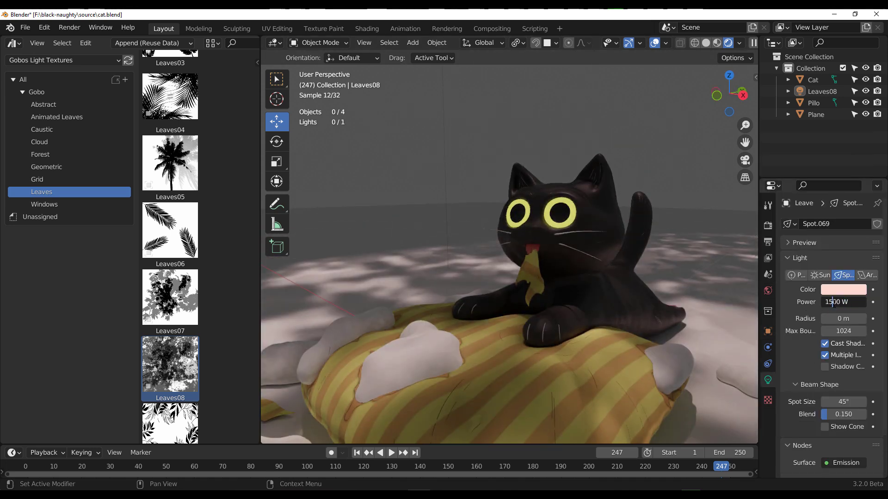
pyautogui.write('15000')
pyautogui.press('Return')
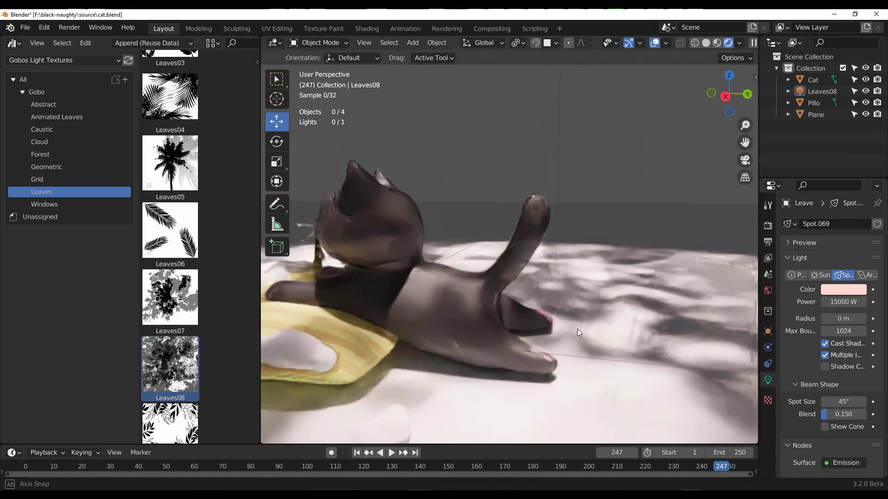